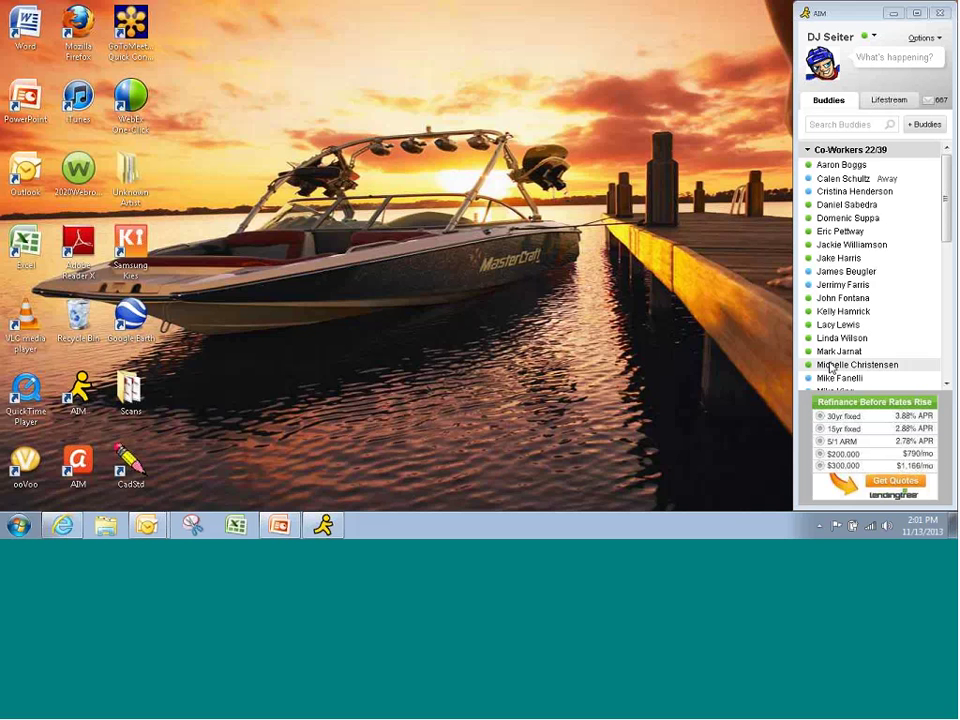
- Greet the coworker, ask about the candidate's status, then reply 'ok, i'll check with hr, thx'
double_click(830, 366)
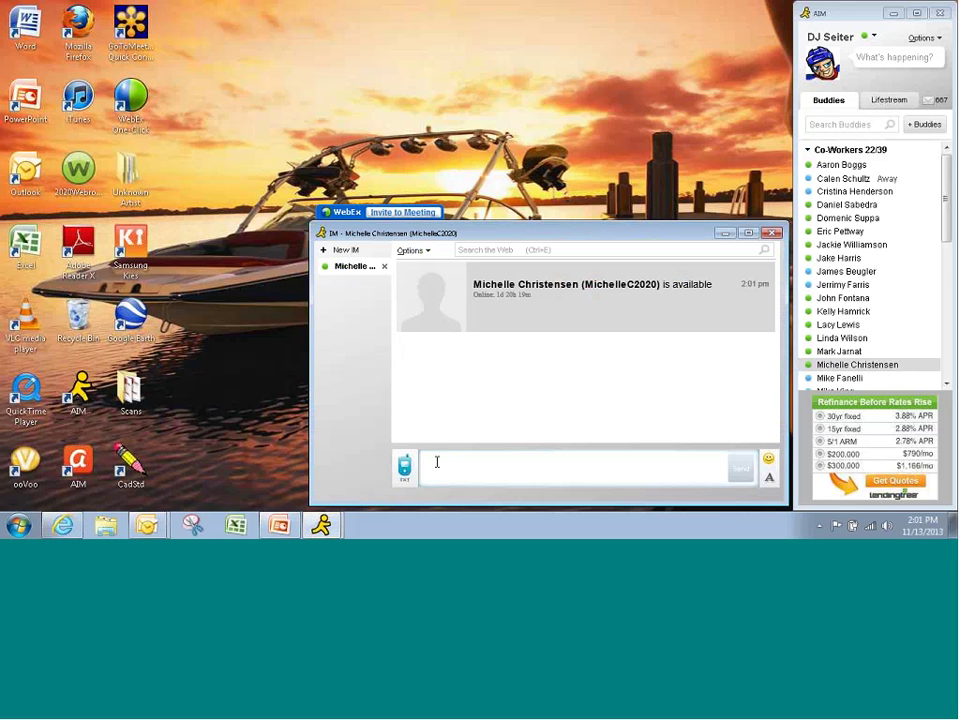
text(hello)
key(Return)
text(c)
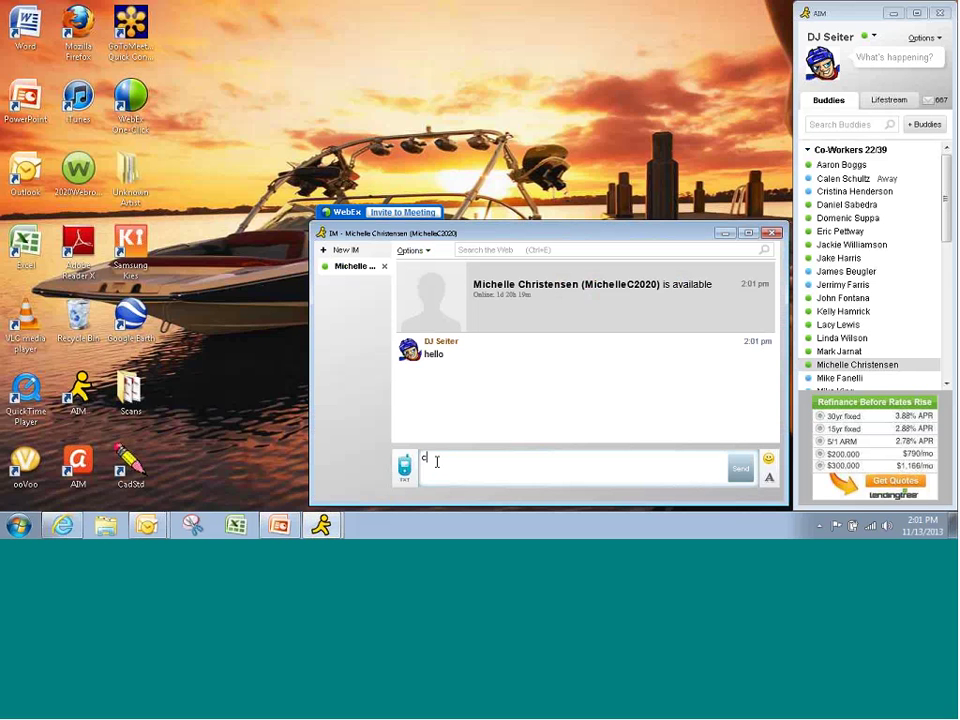
text(an you tell me the status of johnny s)
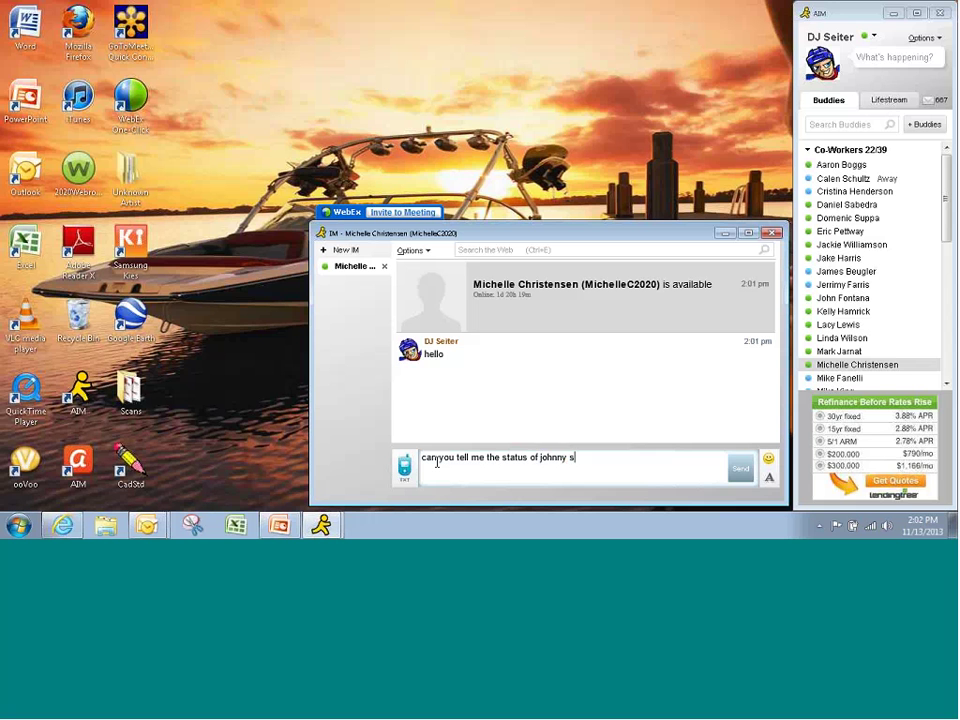
text(mith?)
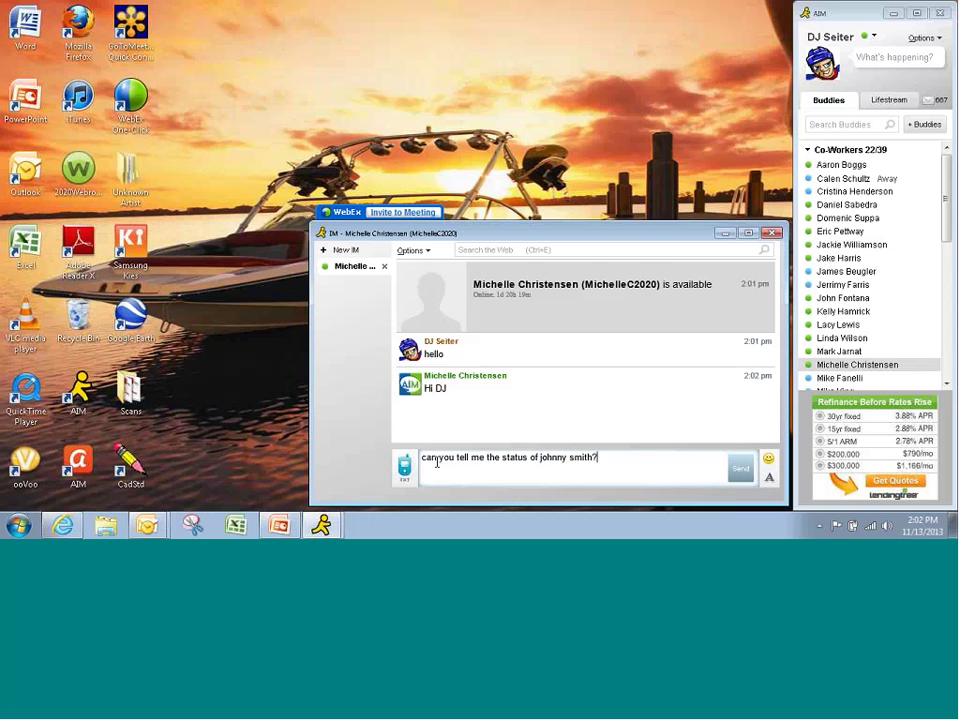
key(Return)
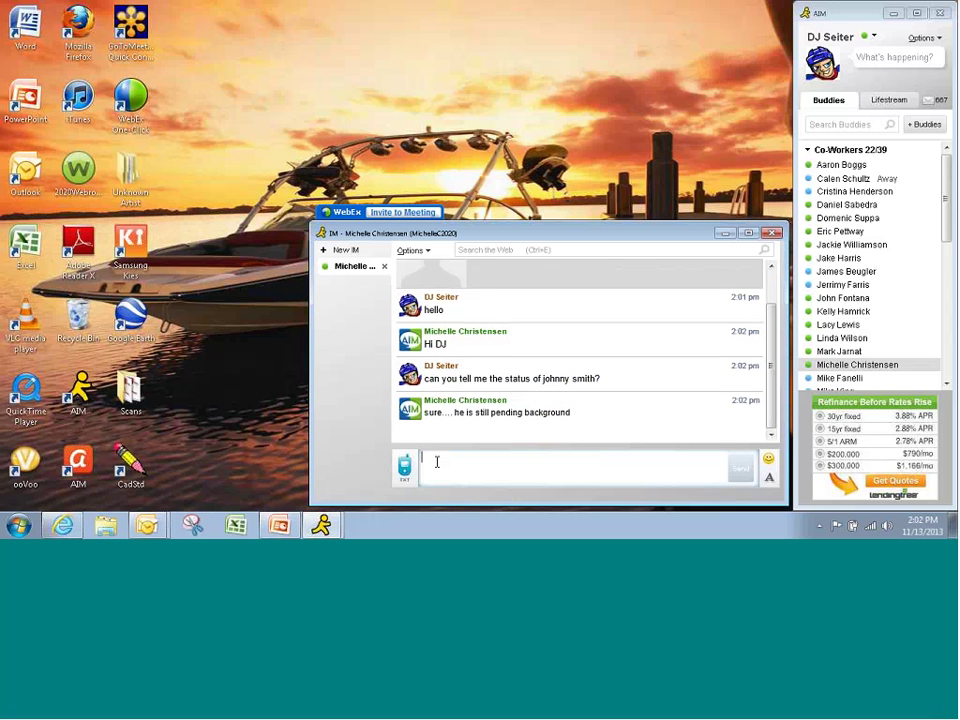
text(ok, i'll)
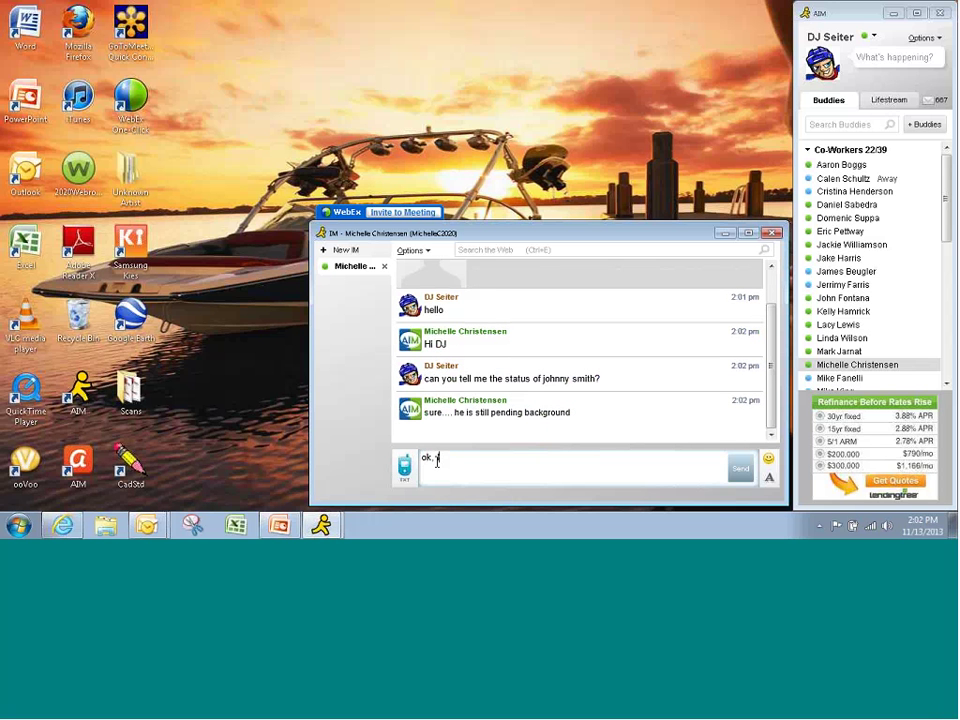
text( check with hr, thx)
key(Return)
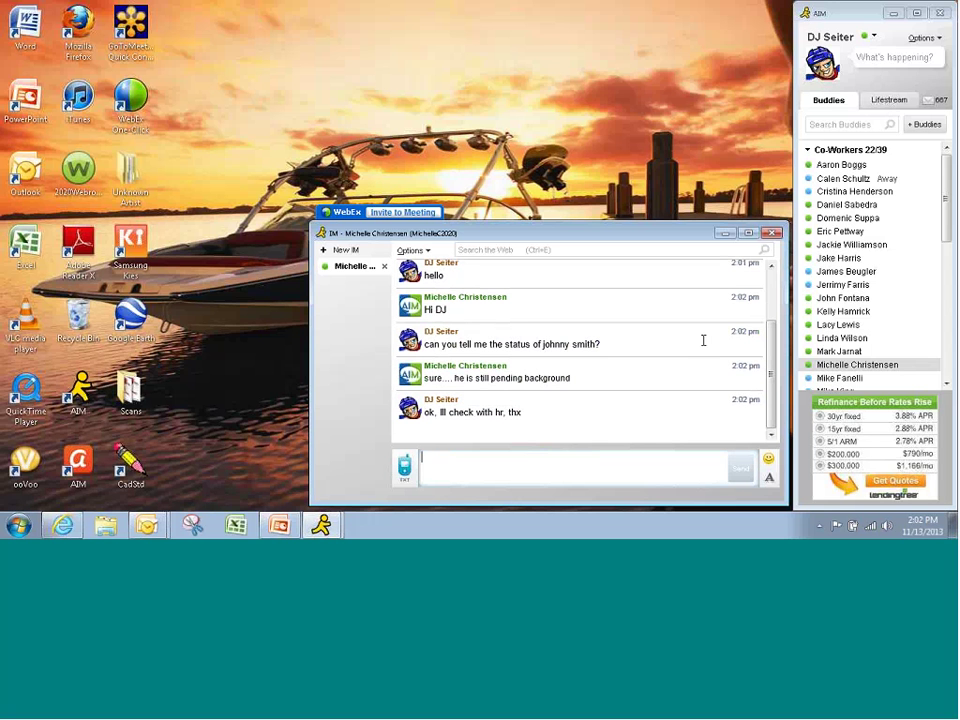
- Greet the second coworker with 'hey there' and ask about the candidate's background check
double_click(832, 326)
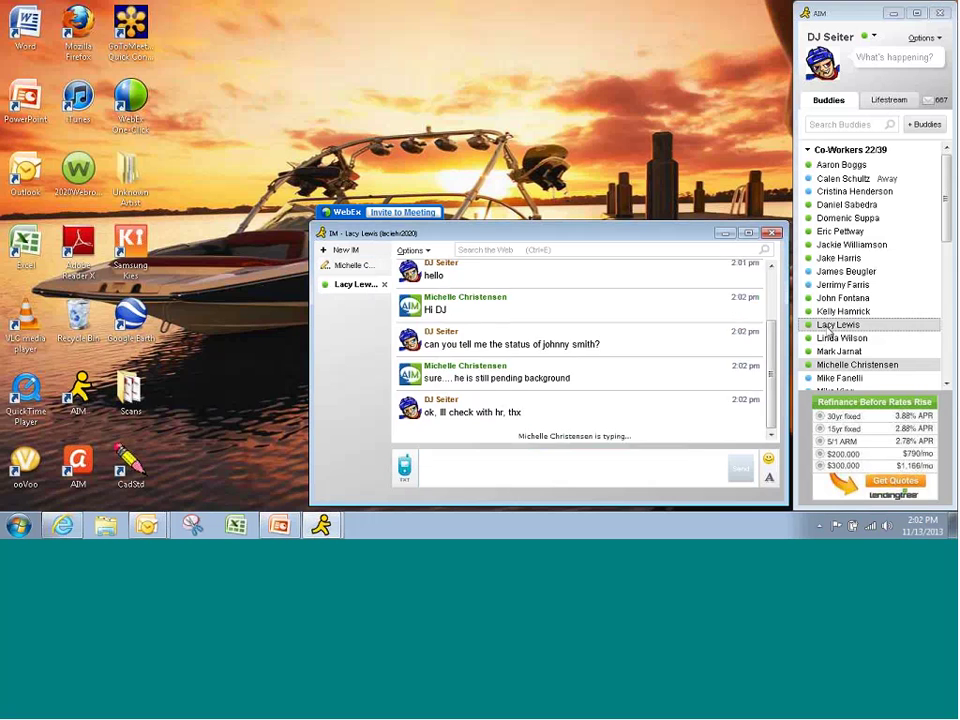
click(428, 467)
text(he)
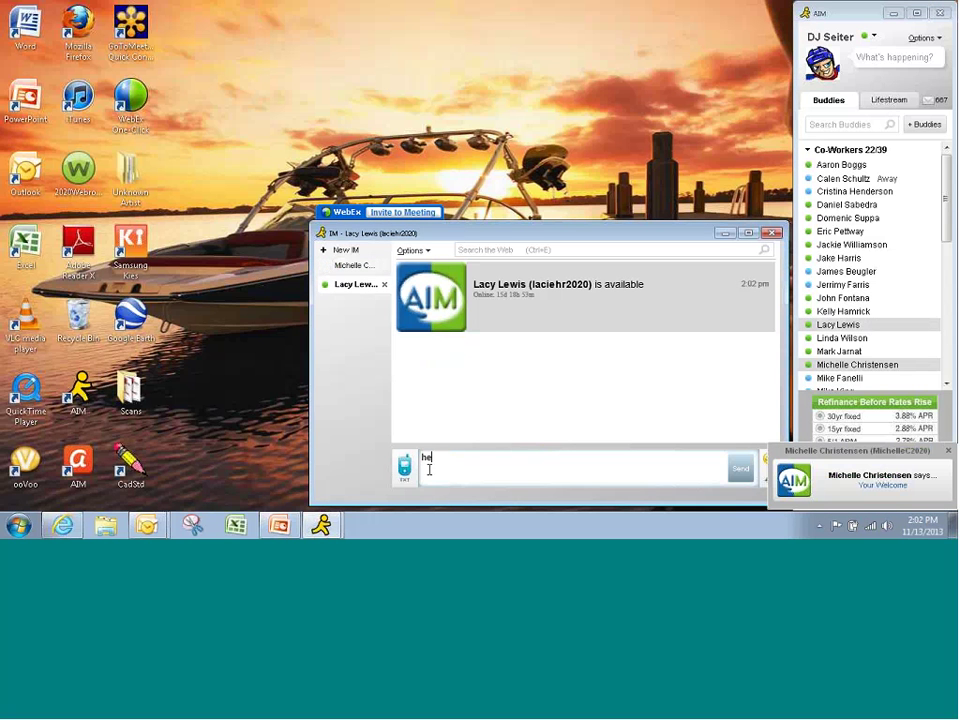
text(y there)
key(Return)
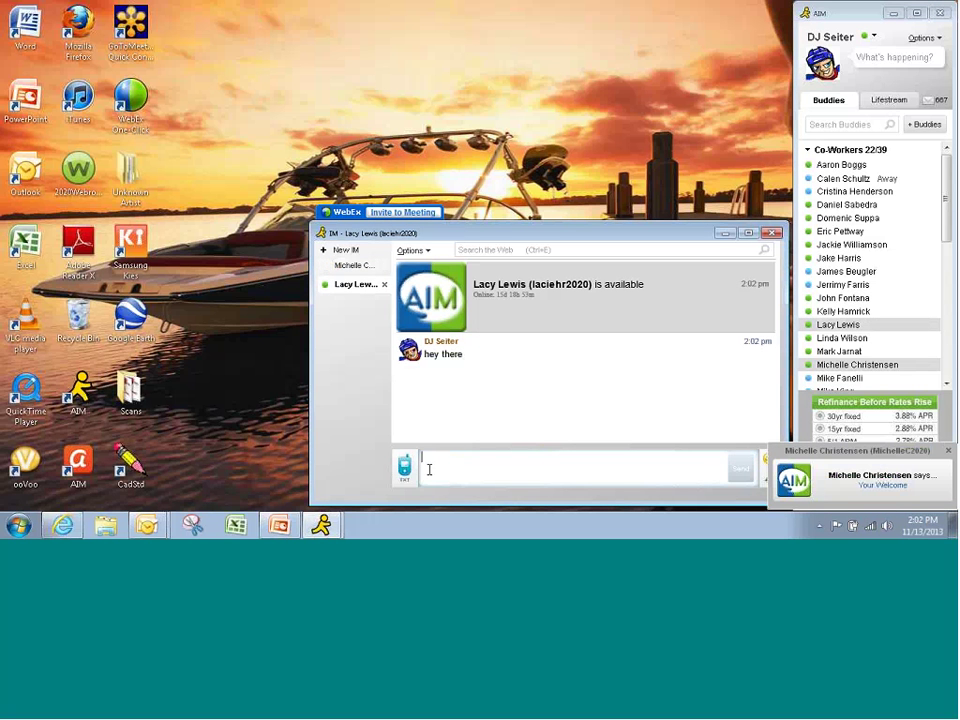
text(can yo)
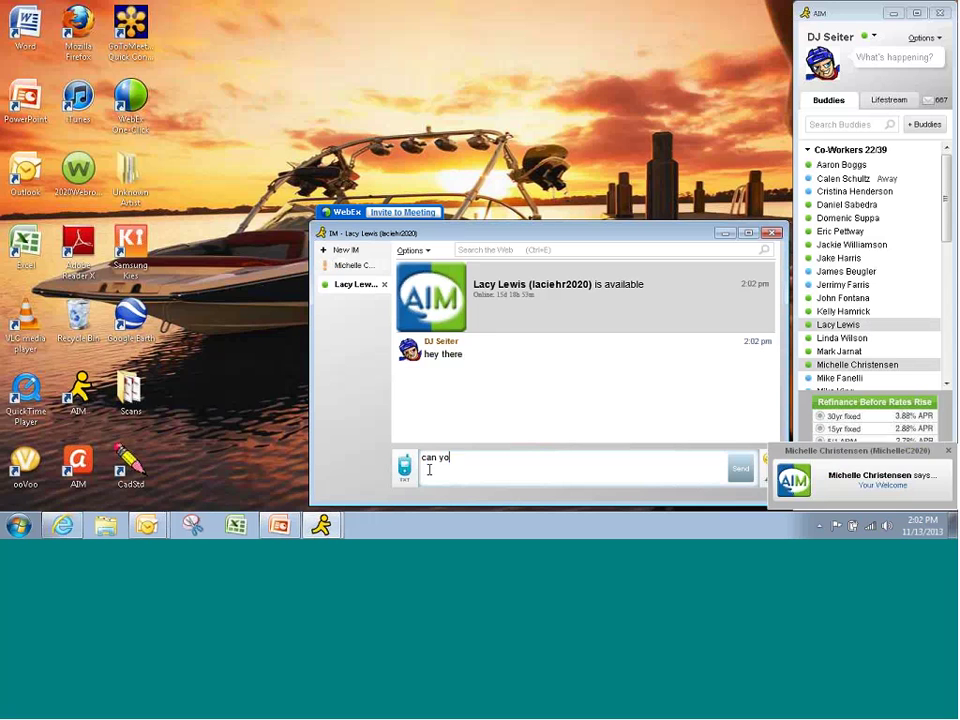
text(u tell me wha)
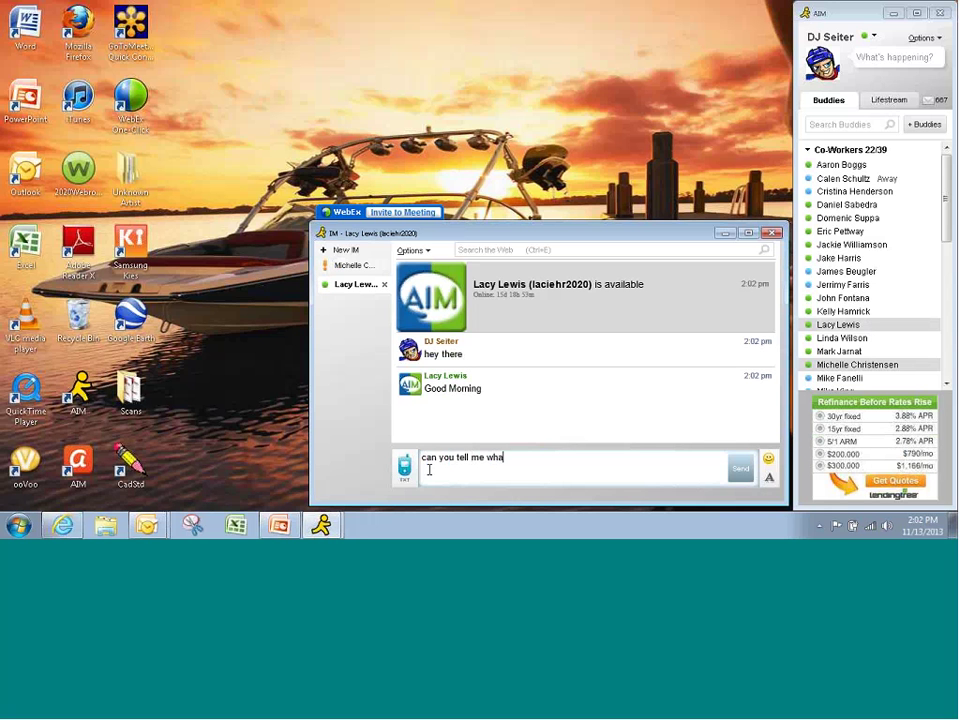
text(t's going o)
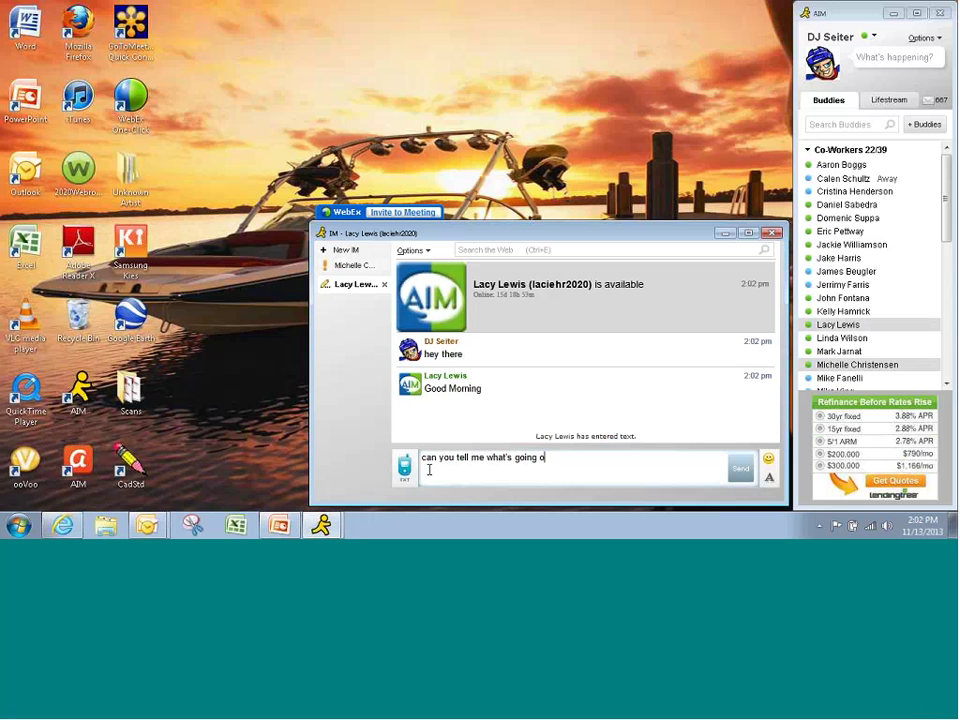
text(n with johnny smiths BG)
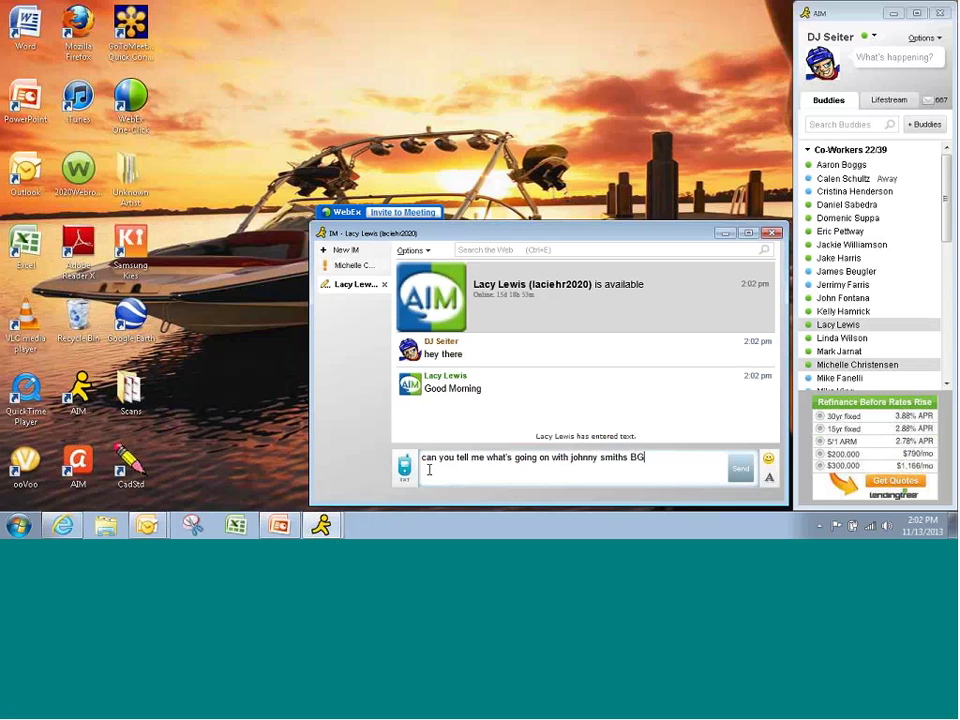
key(Return)
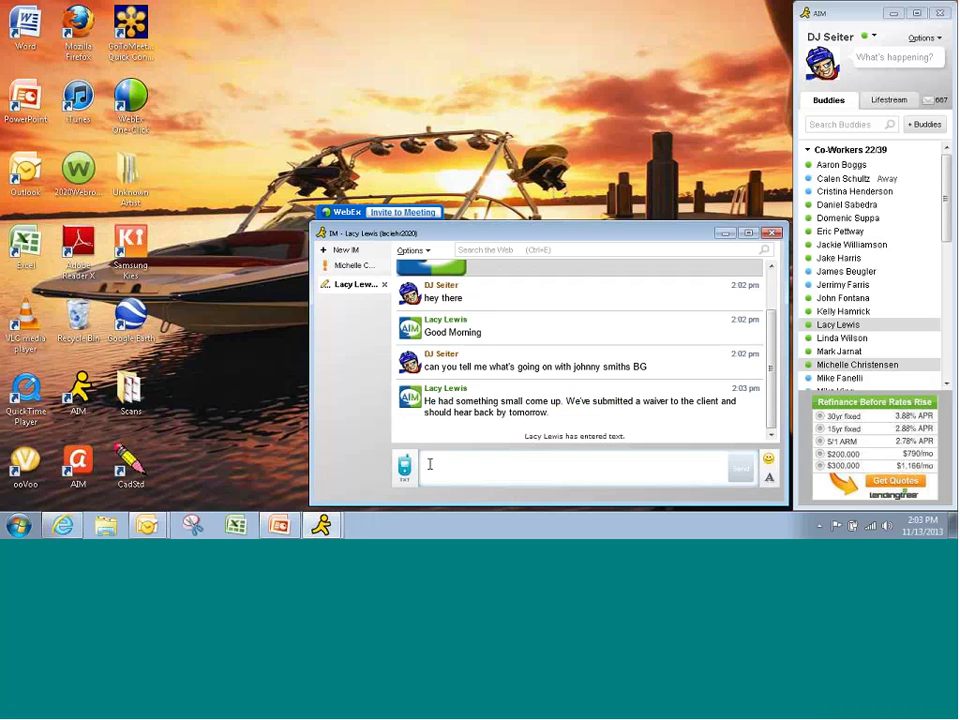
- Reply 'ok great, thx!' and follow it with a smiley emoticon
text(ok)
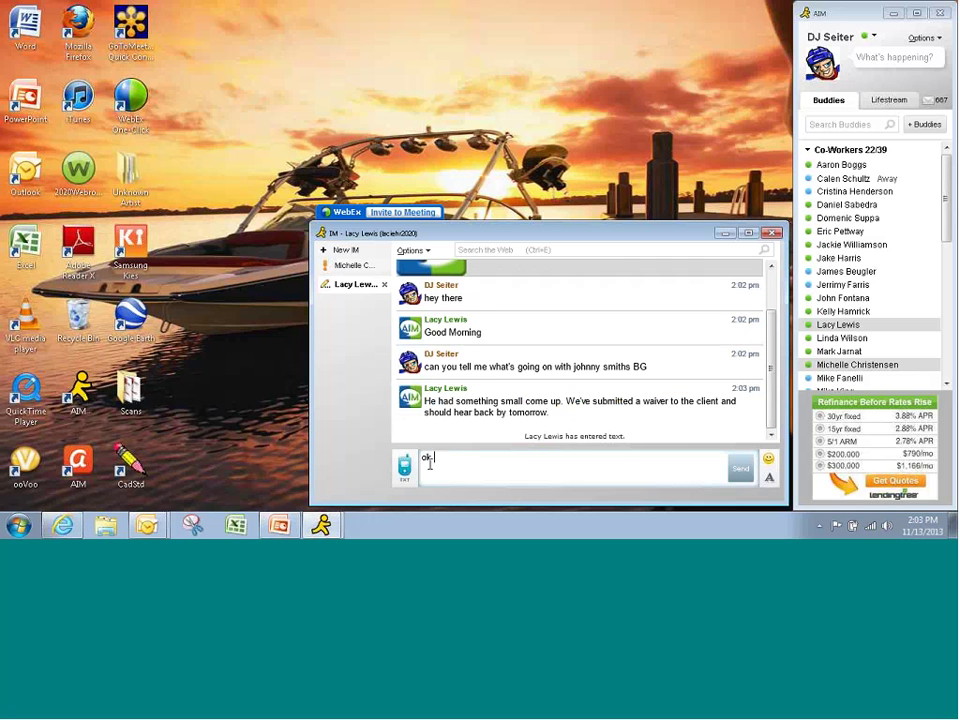
text( great, thx!)
key(Return)
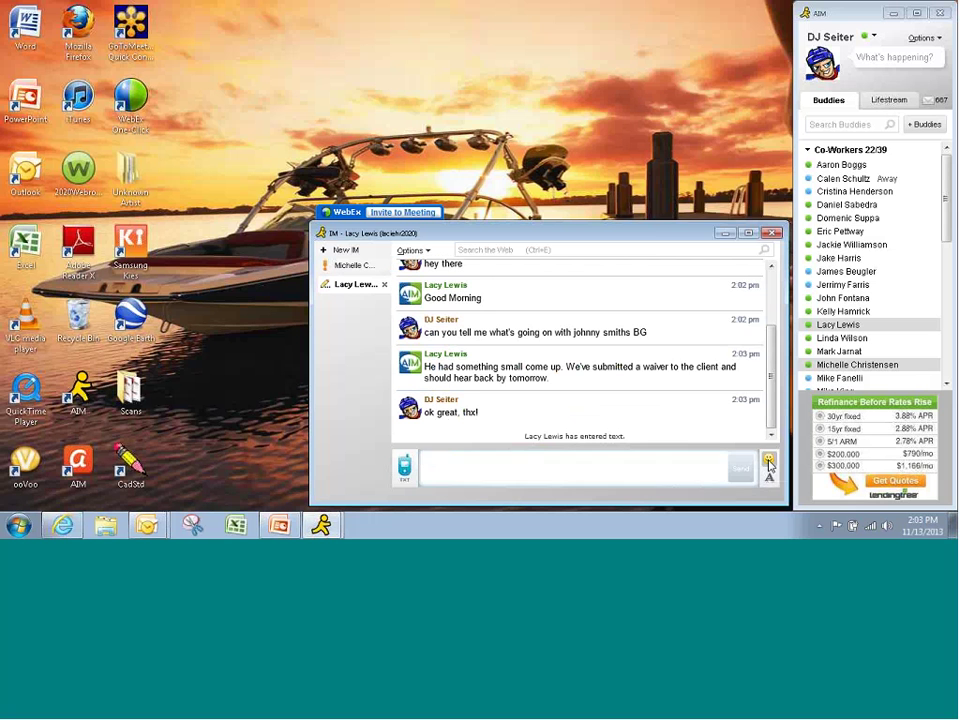
click(768, 459)
click(663, 181)
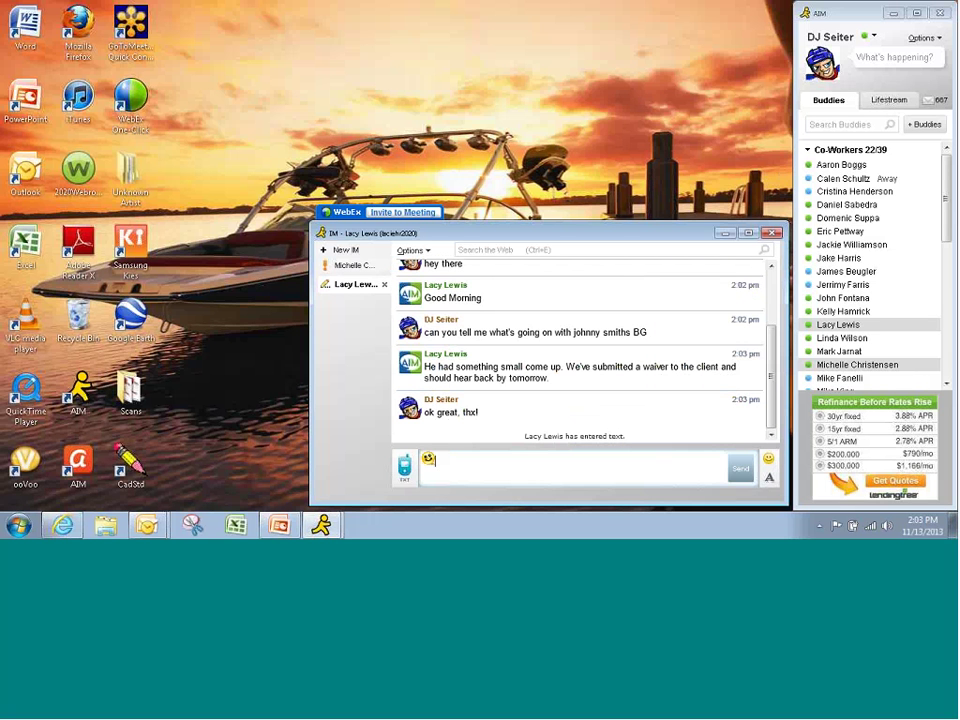
key(Return)
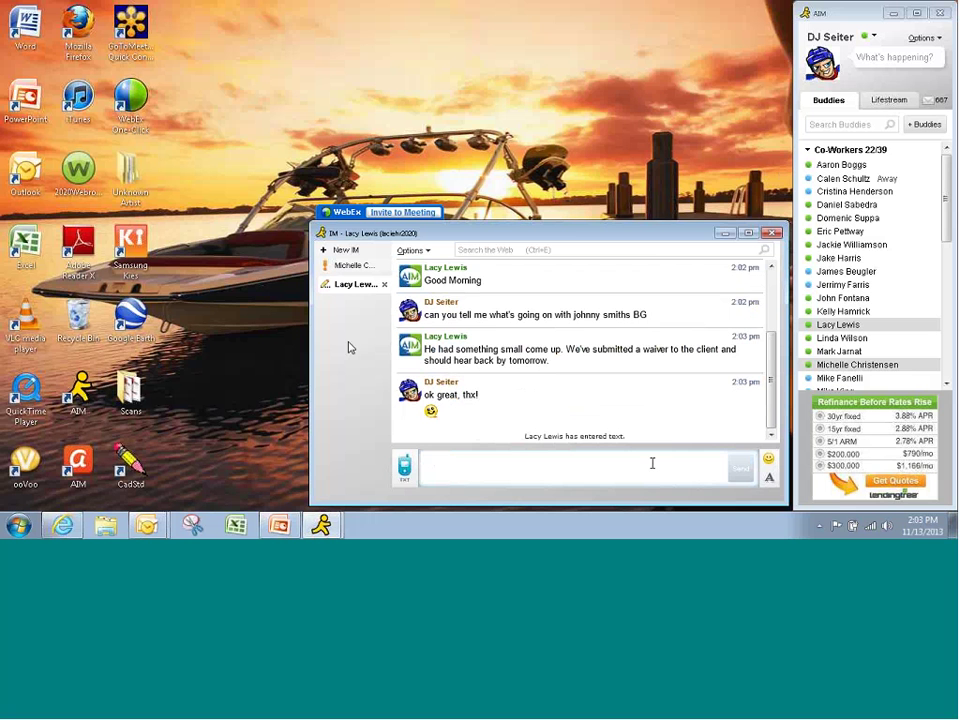
mouse_move(838, 222)
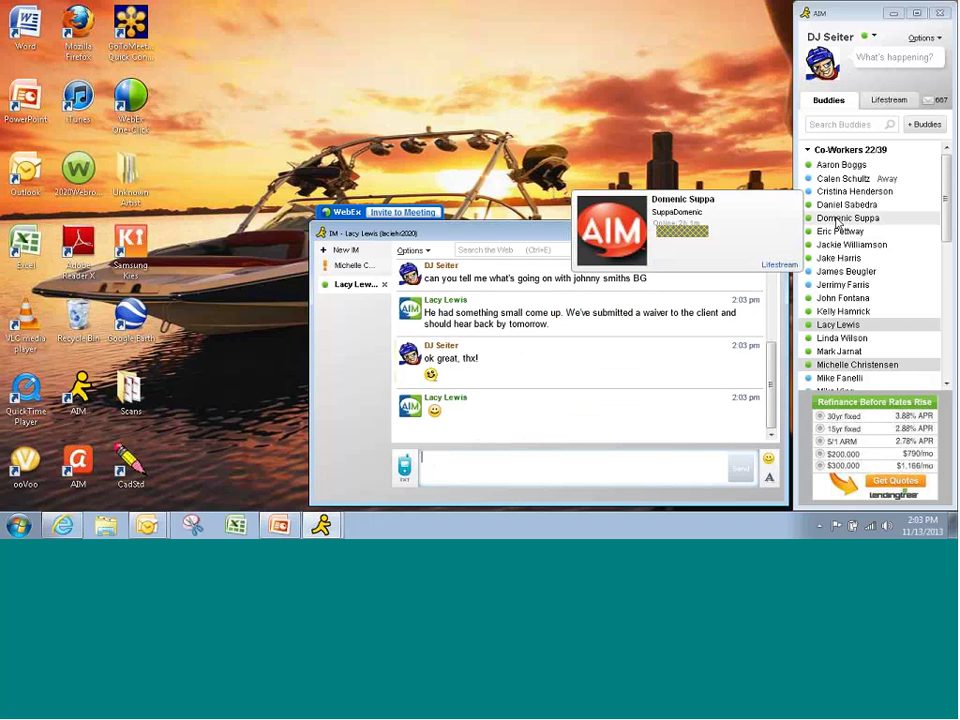
- Ask the boss 'how do I make sure that bonus check went out?' and reply 'got it'
double_click(838, 222)
text(hey bu)
key(BackSpace)
key(BackSpace)
key(BackSpace)
key(BackSpace)
key(BackSpace)
key(BackSpace)
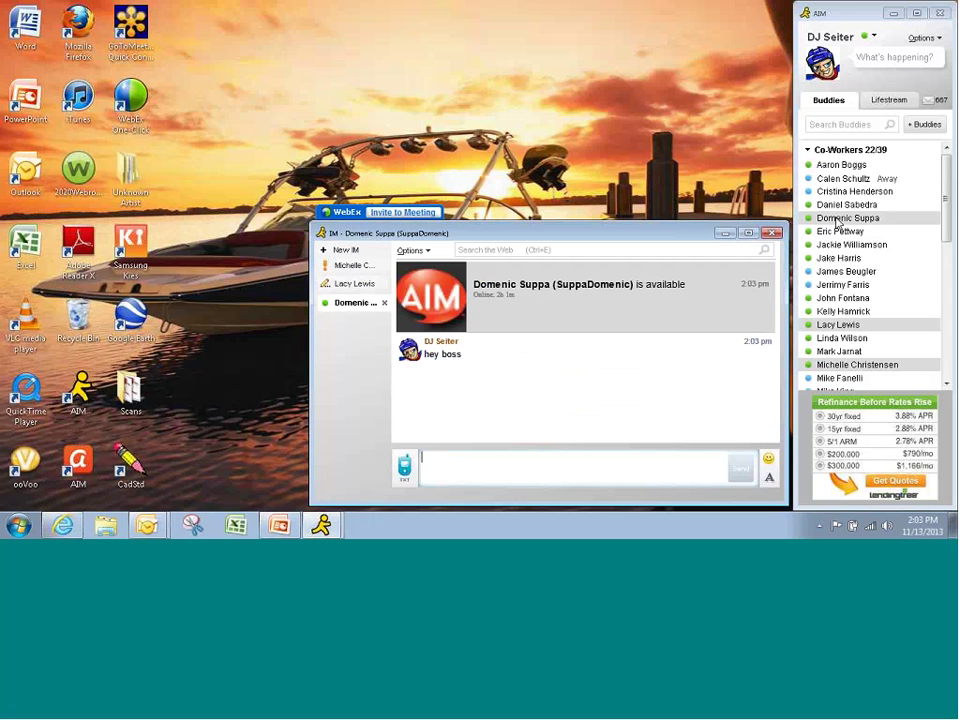
text(how do I make)
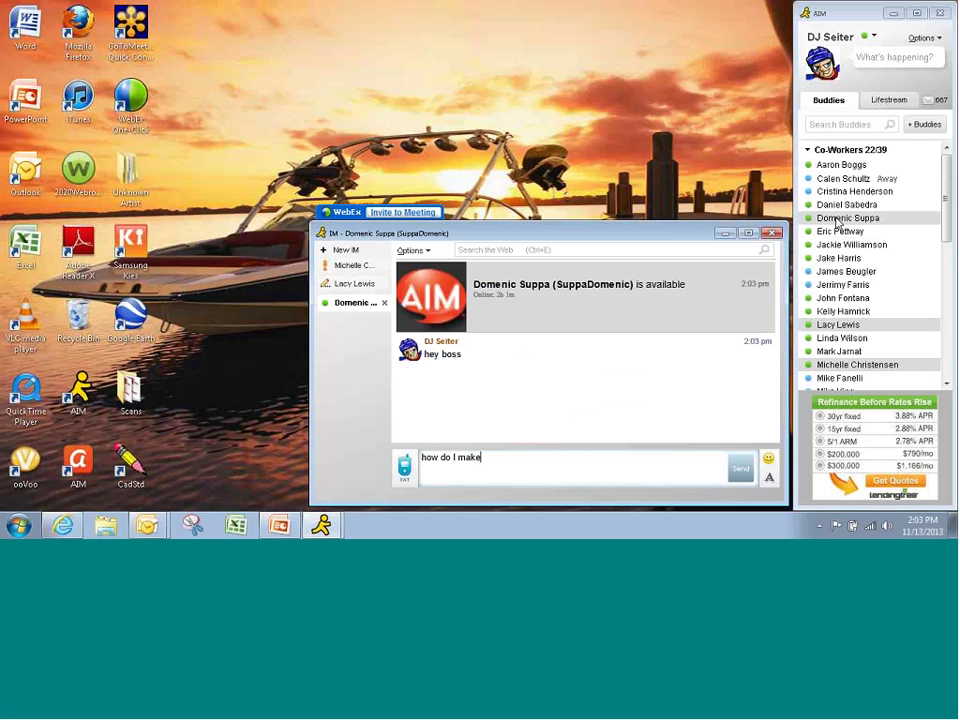
text( sure that bonus check )
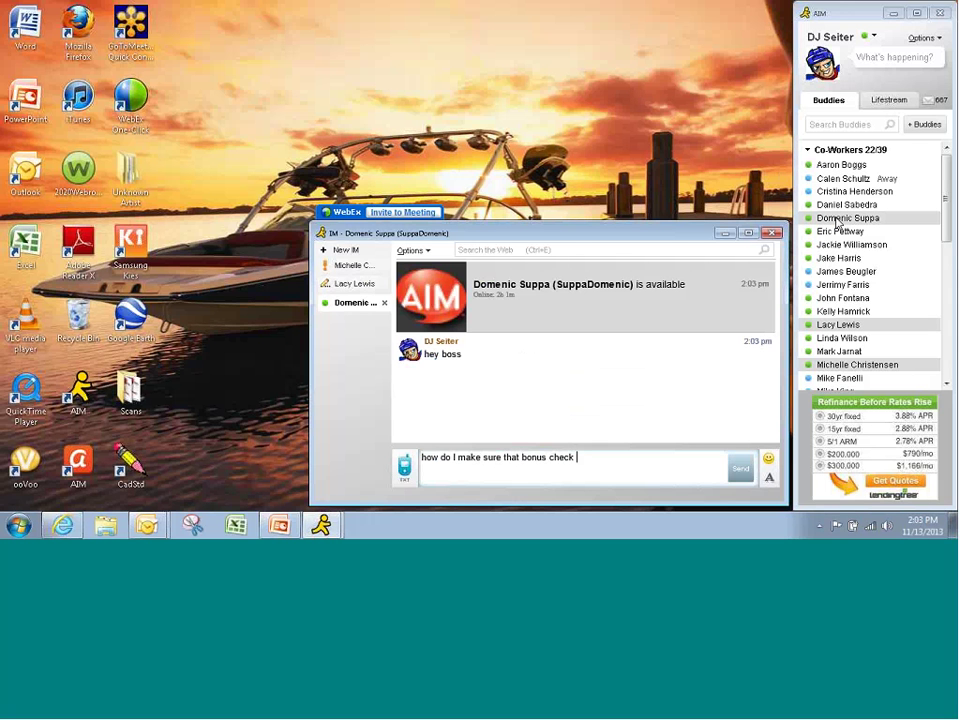
text(went out?)
key(Return)
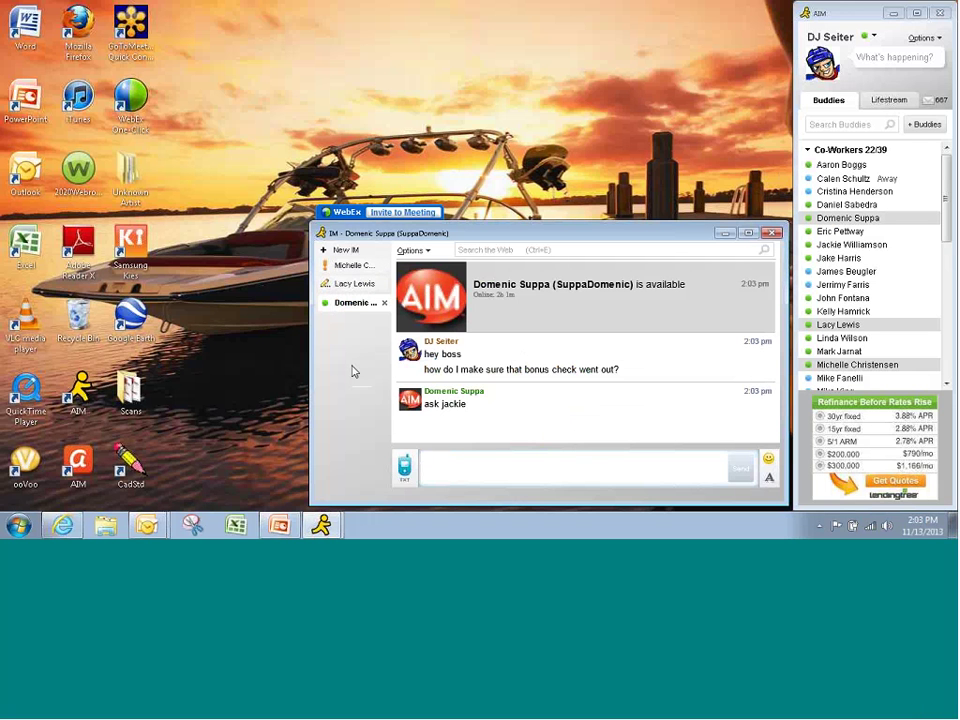
text(go)
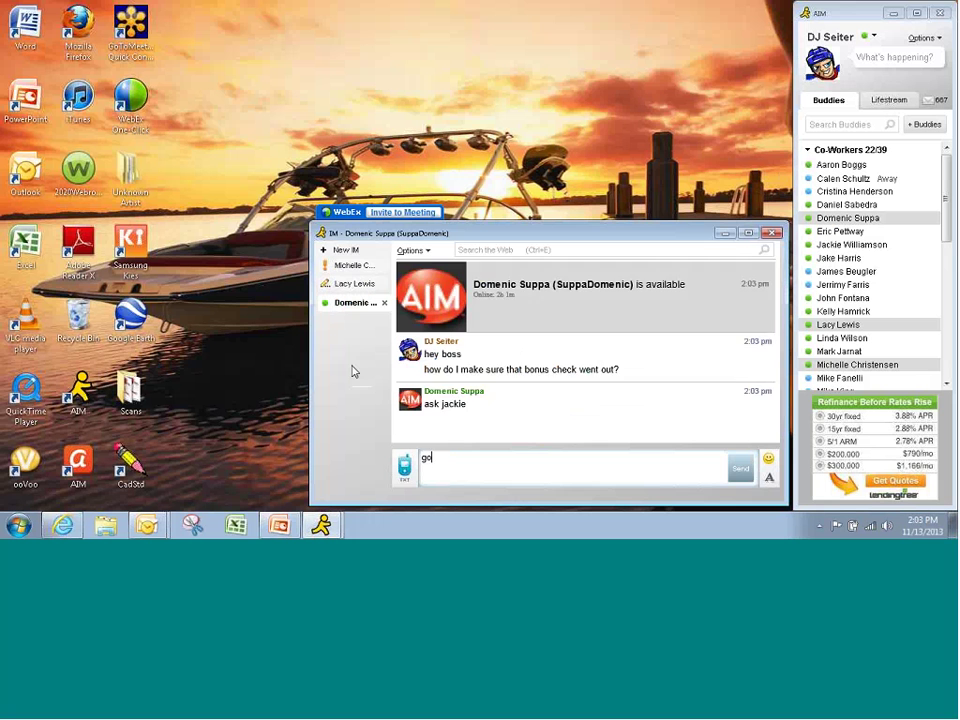
text(t it)
key(Return)
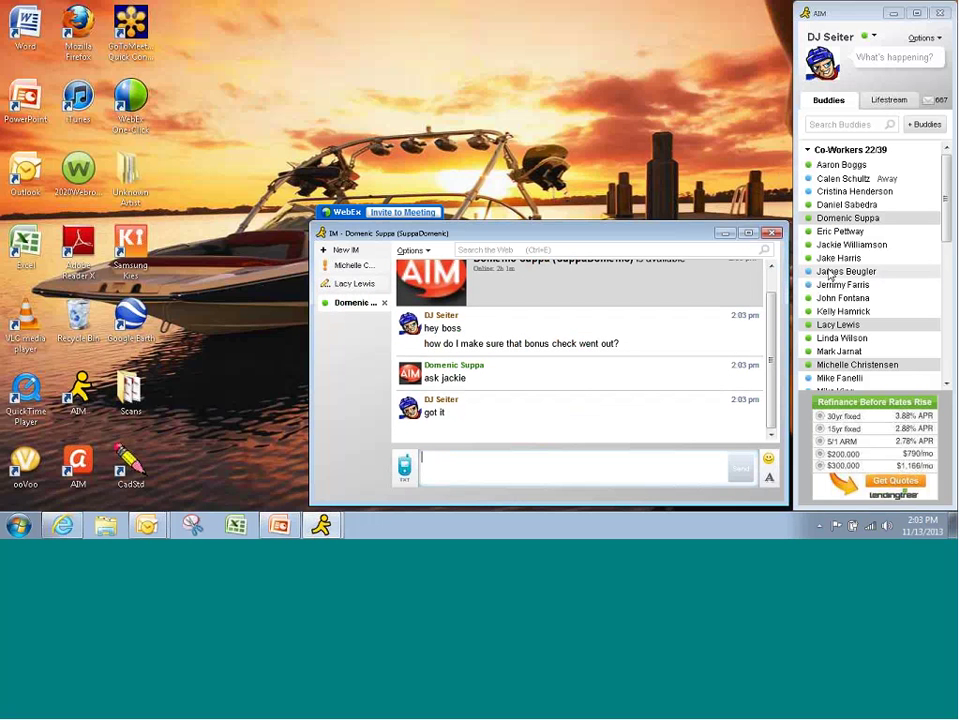
mouse_move(831, 250)
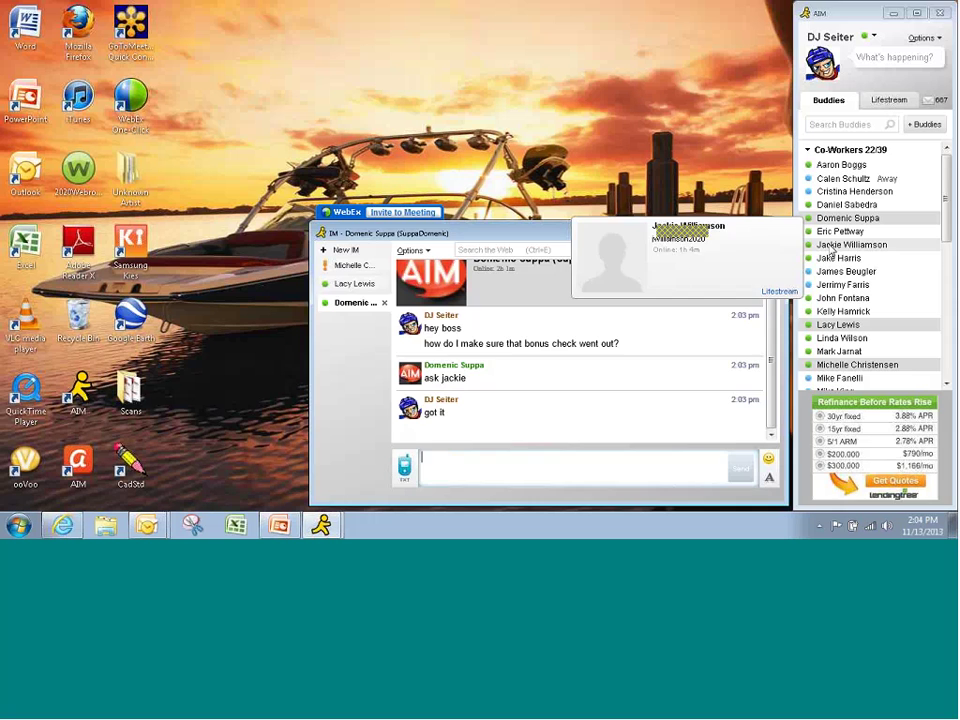
- Greet the suggested coworker and ask her to confirm the employee's bonus check went to Tampa
double_click(831, 250)
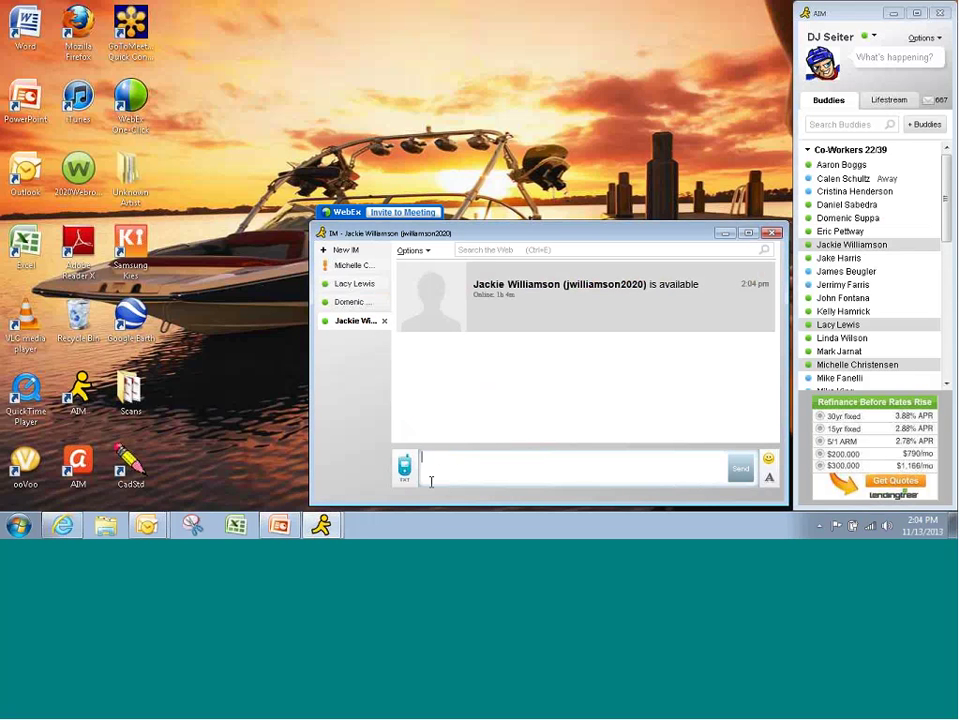
key(Return)
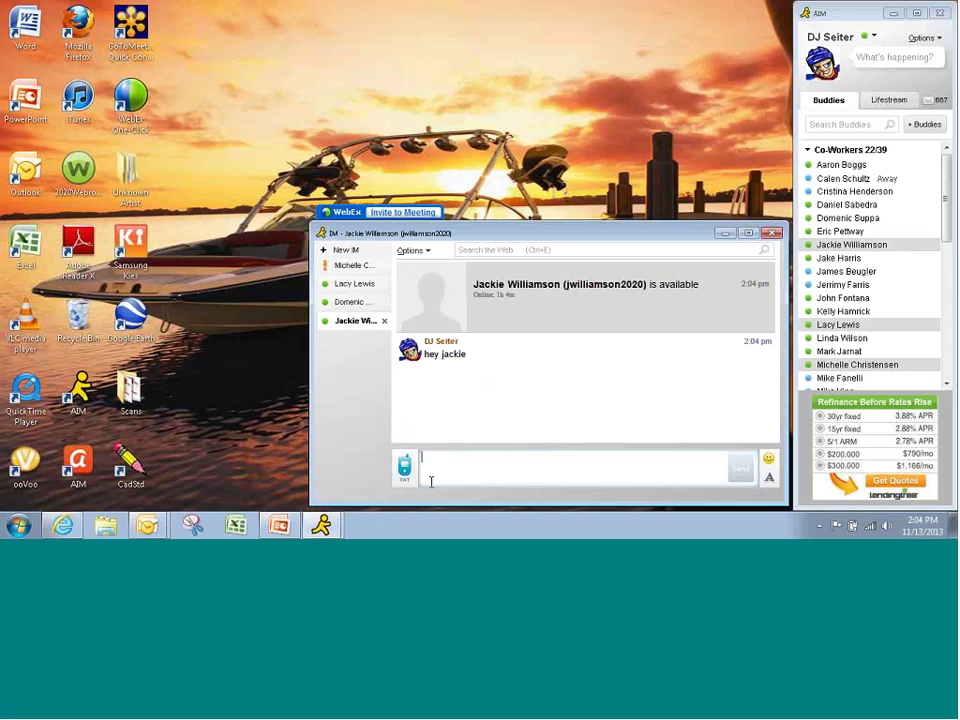
text(can you co)
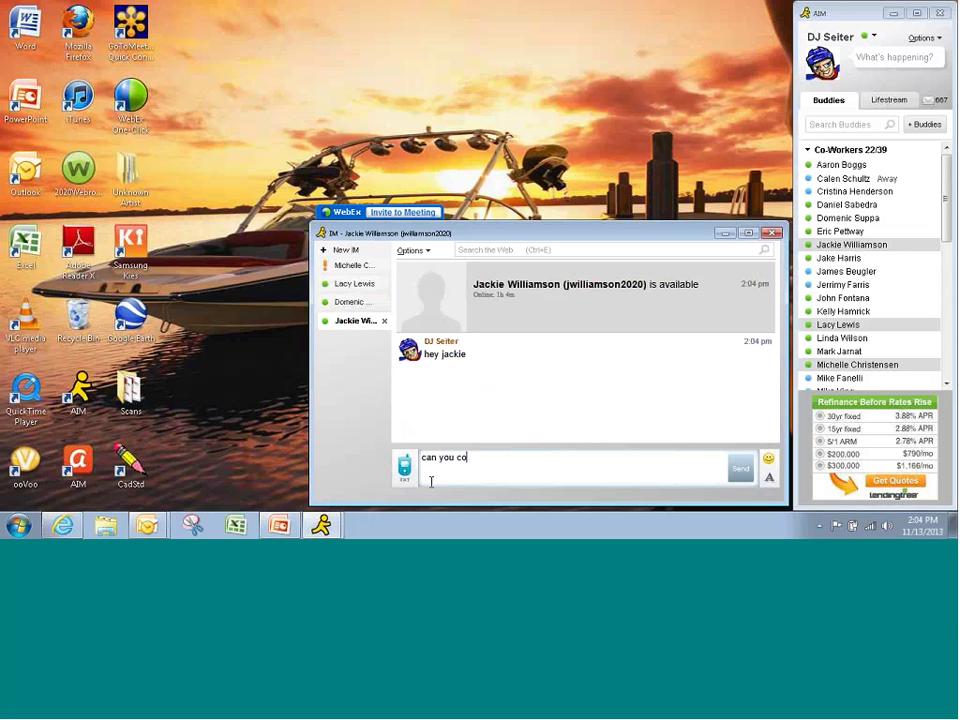
text(nfirm that the)
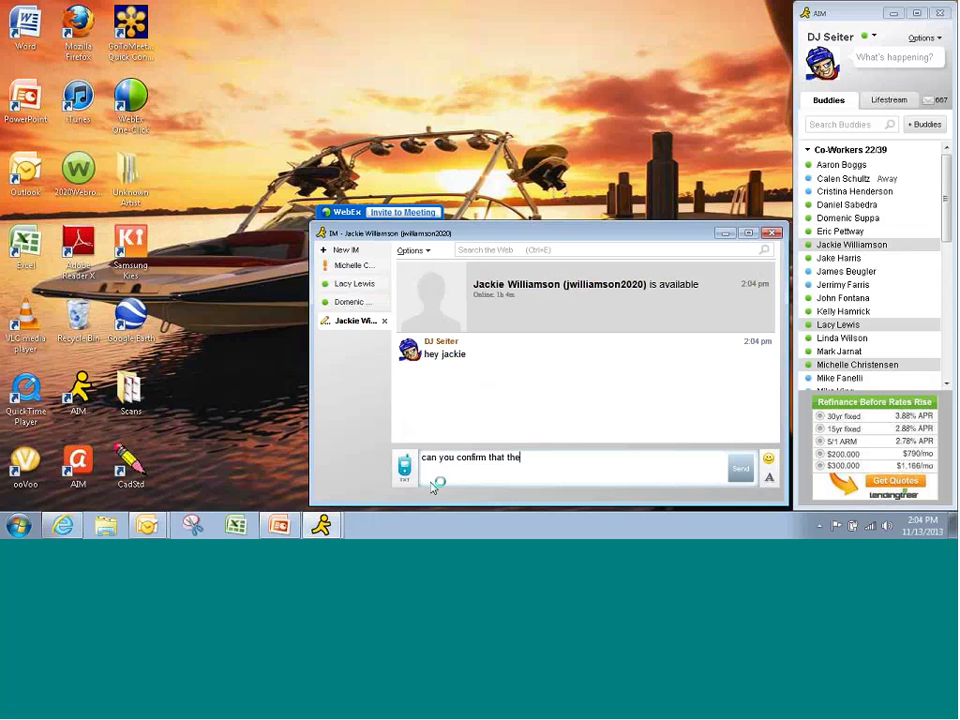
text( bonus che)
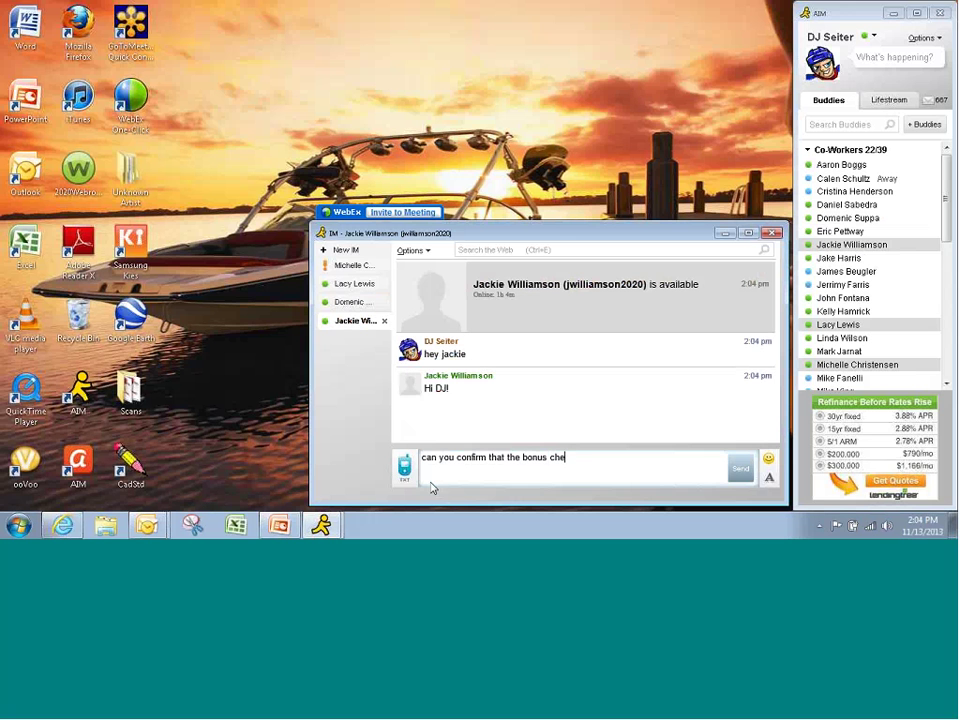
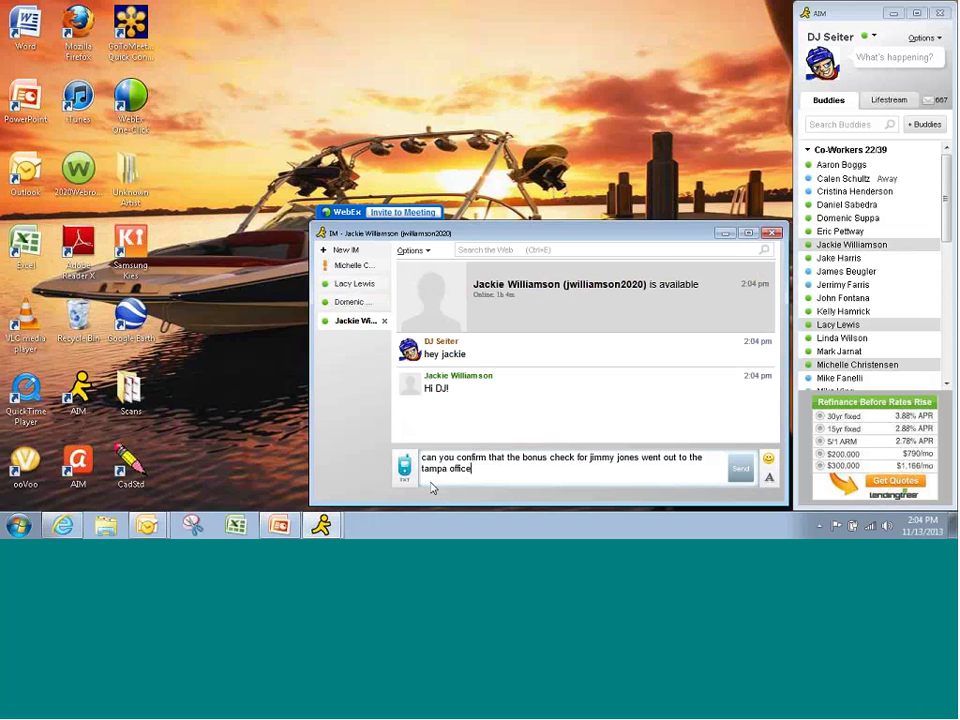
key(Return)
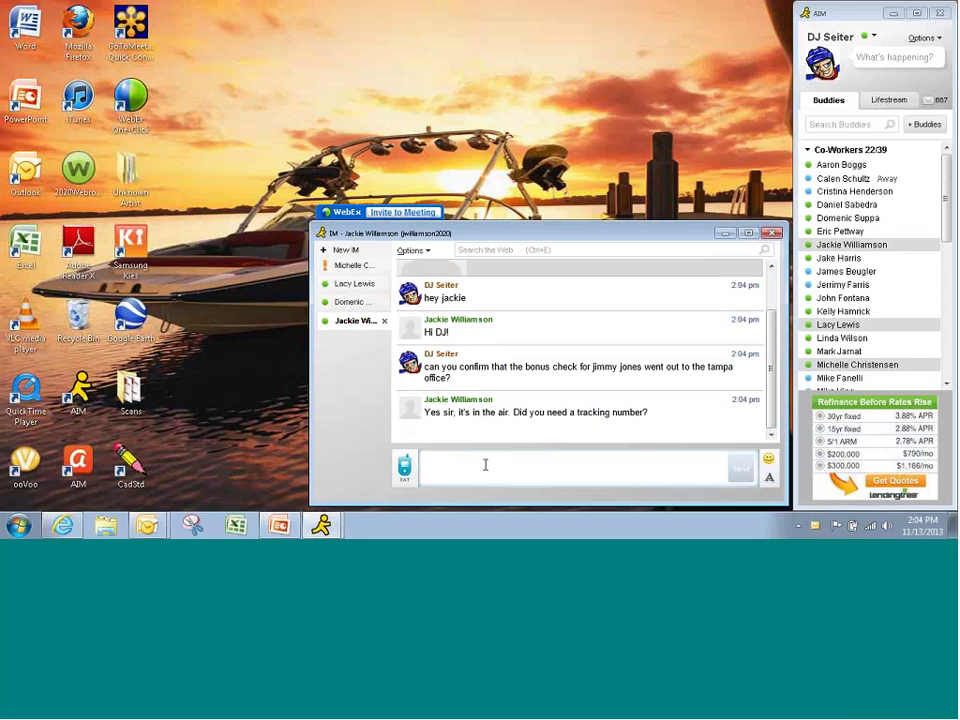
- Decline the tracking number, replying 'nope, I trust ya, thx!'
text(noe)
key(BackSpace)
text(pe,)
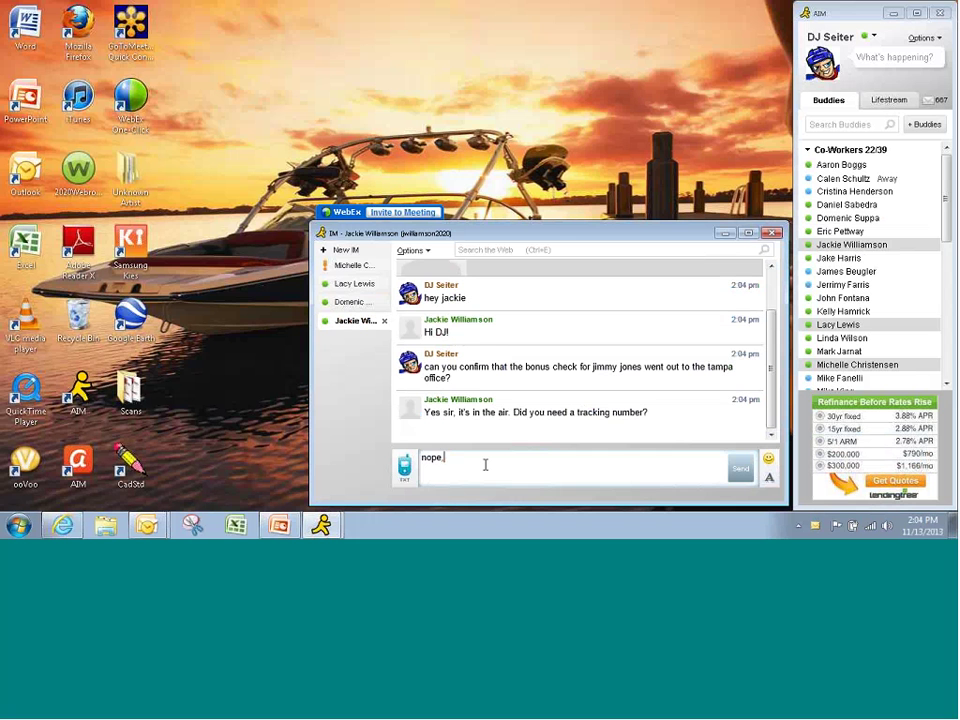
text( I trust ya, thx!)
key(Return)
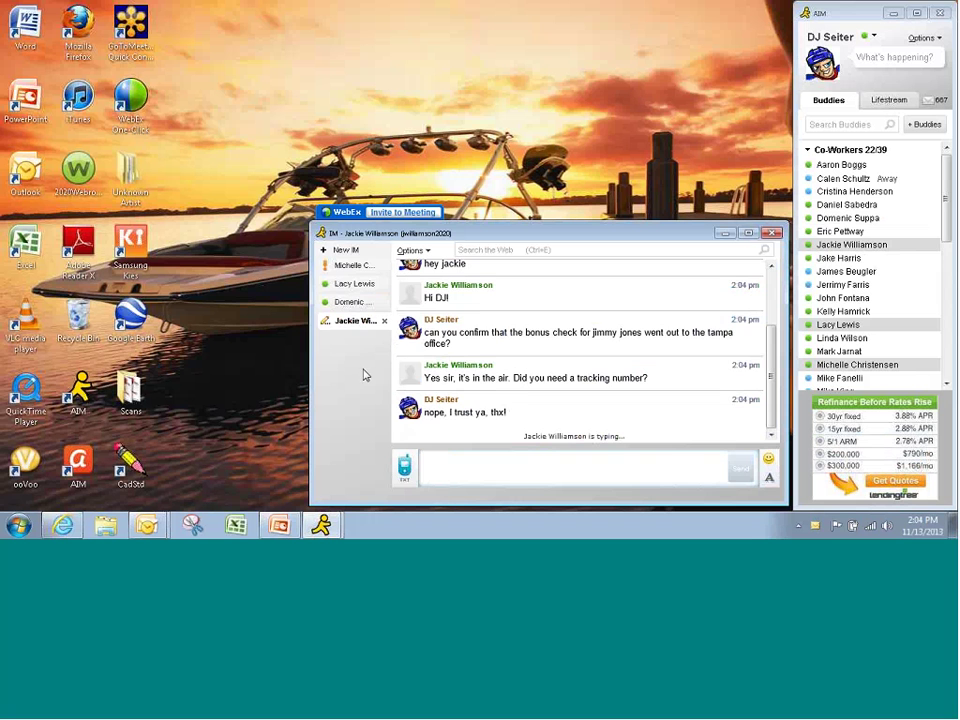
- Greet the next coworker and ask 'tell me again how I confirm my order forms in SF plz'
double_click(838, 258)
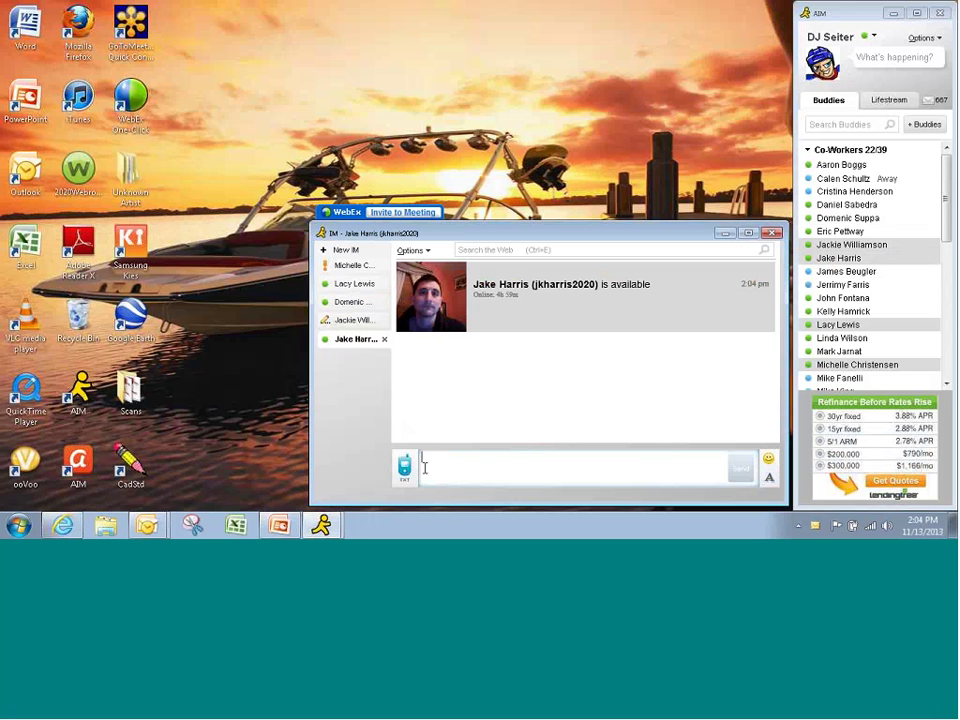
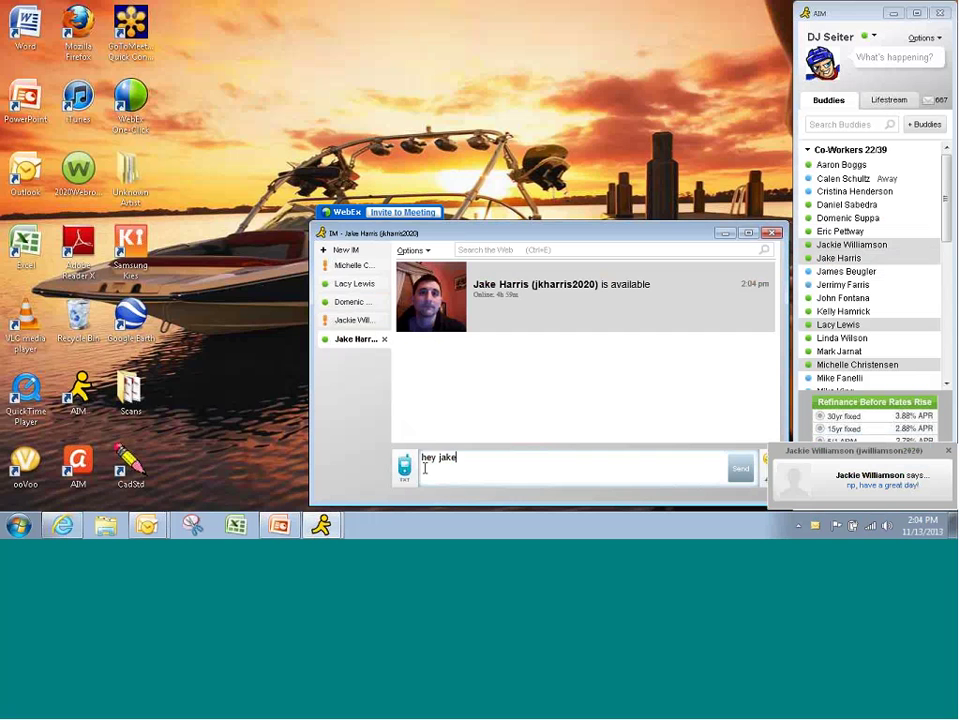
key(Return)
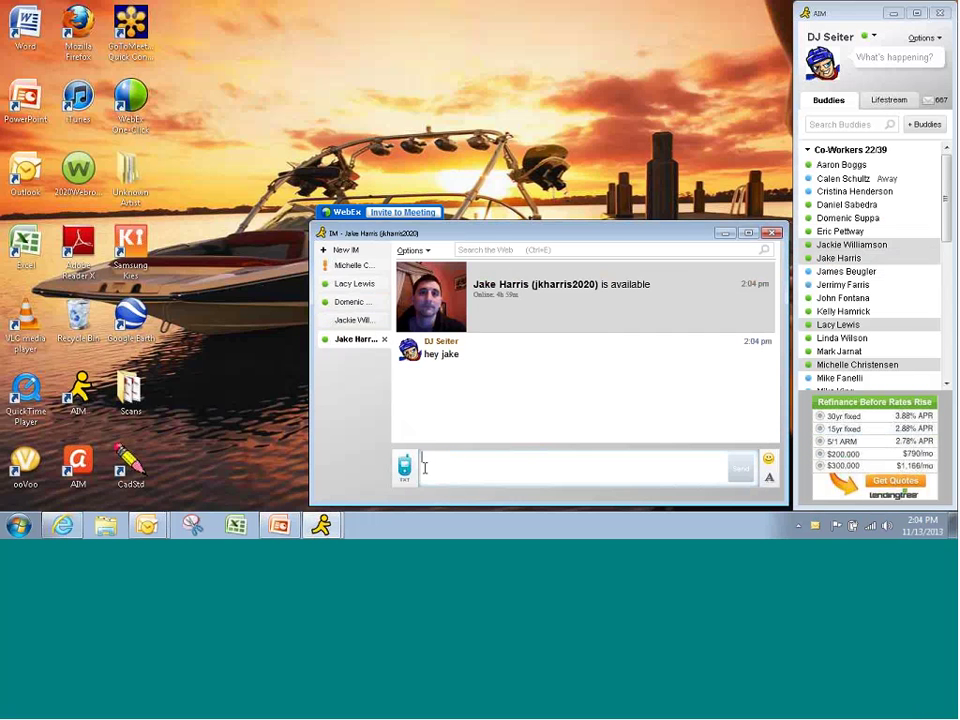
text(tell me)
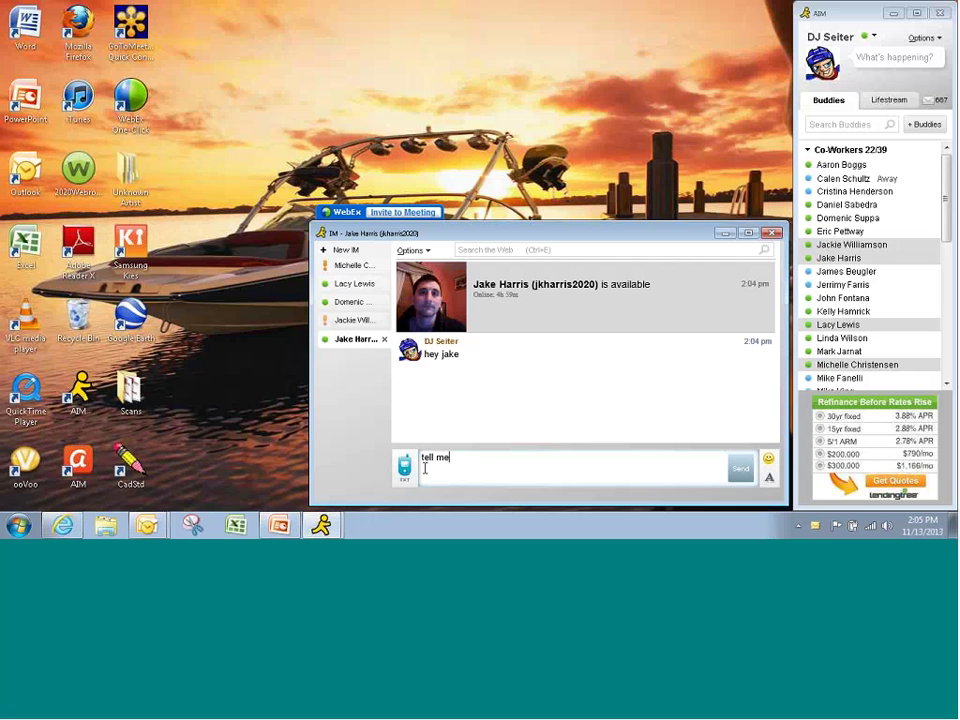
text( again how I confirm my order fo)
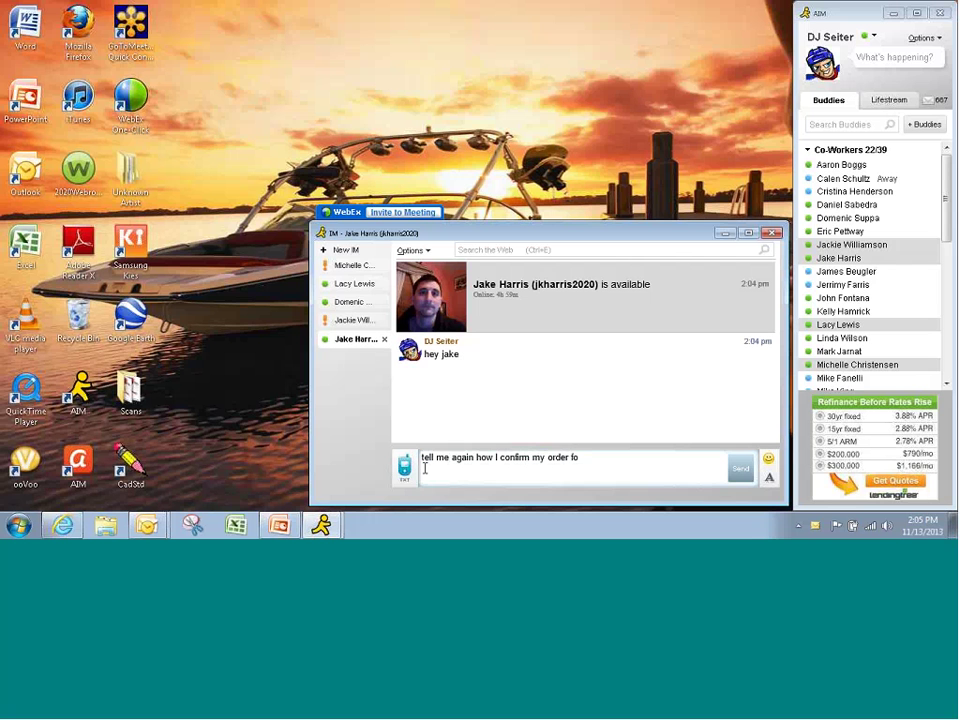
text(rms in SF plz)
key(Return)
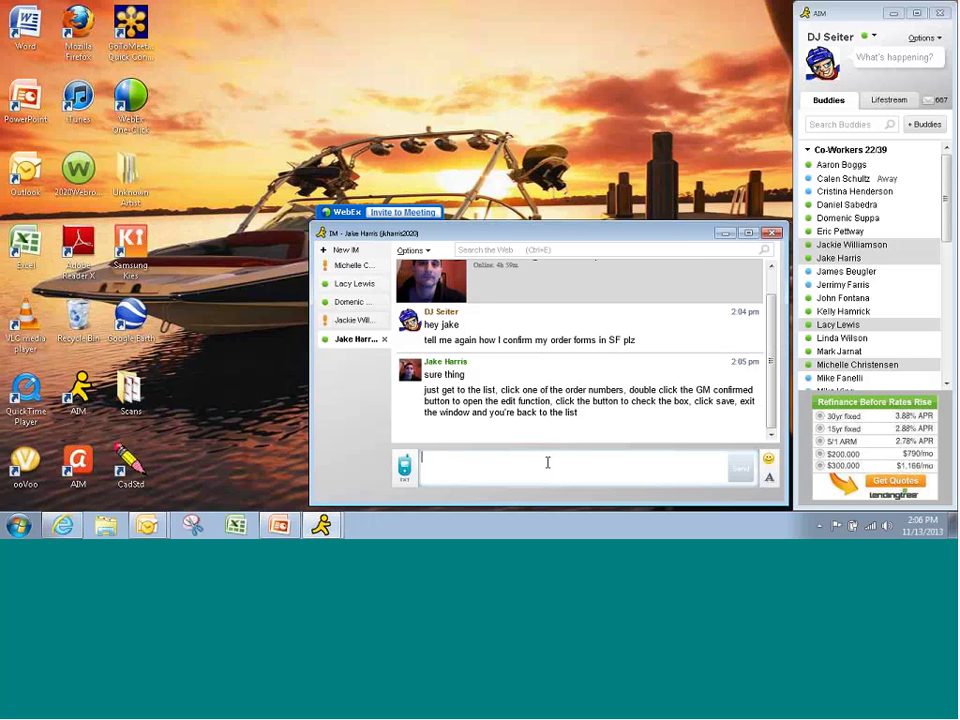
- Send a thank-you for the instructions and close the conversation window
text(a)
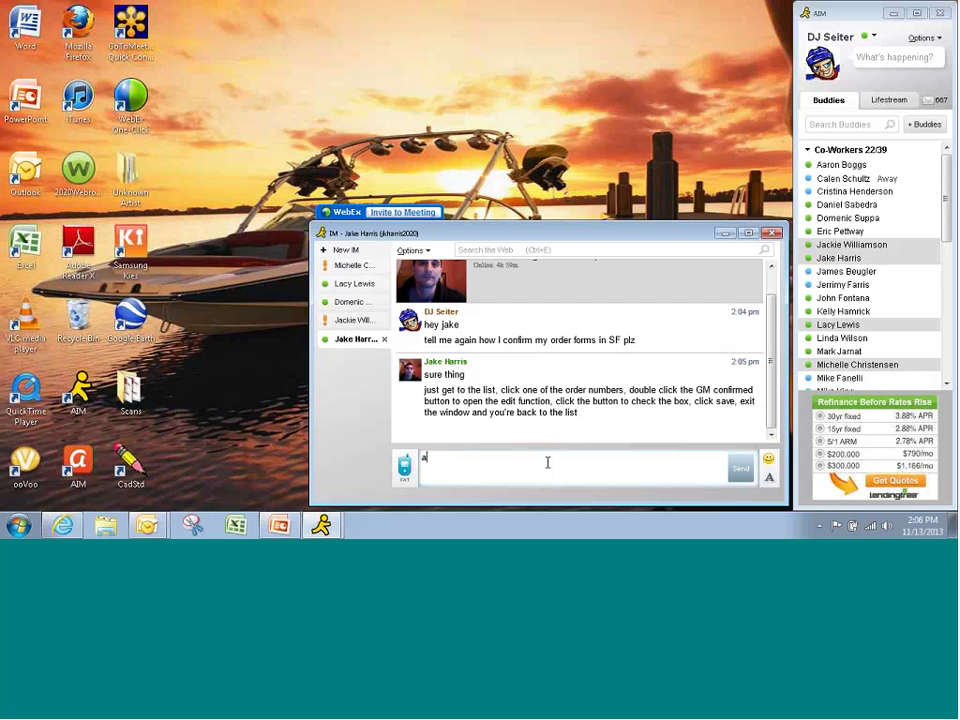
text(wesome, thx jake!)
key(Return)
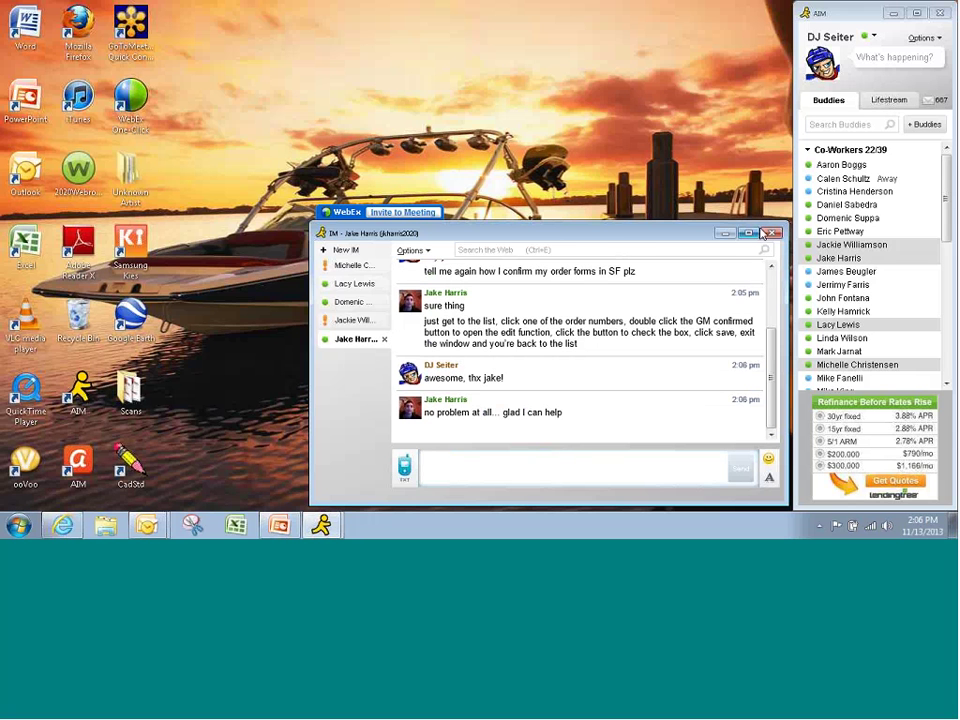
click(772, 234)
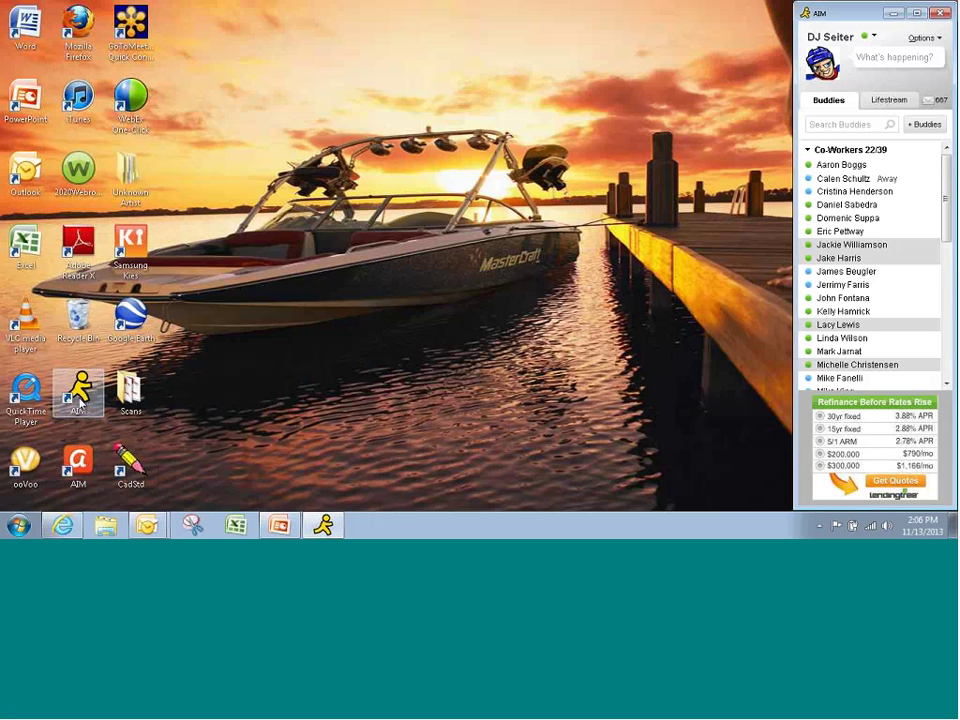
- Expand the AIM folder under All Programs in the Start menu, then dismiss the menu
click(20, 525)
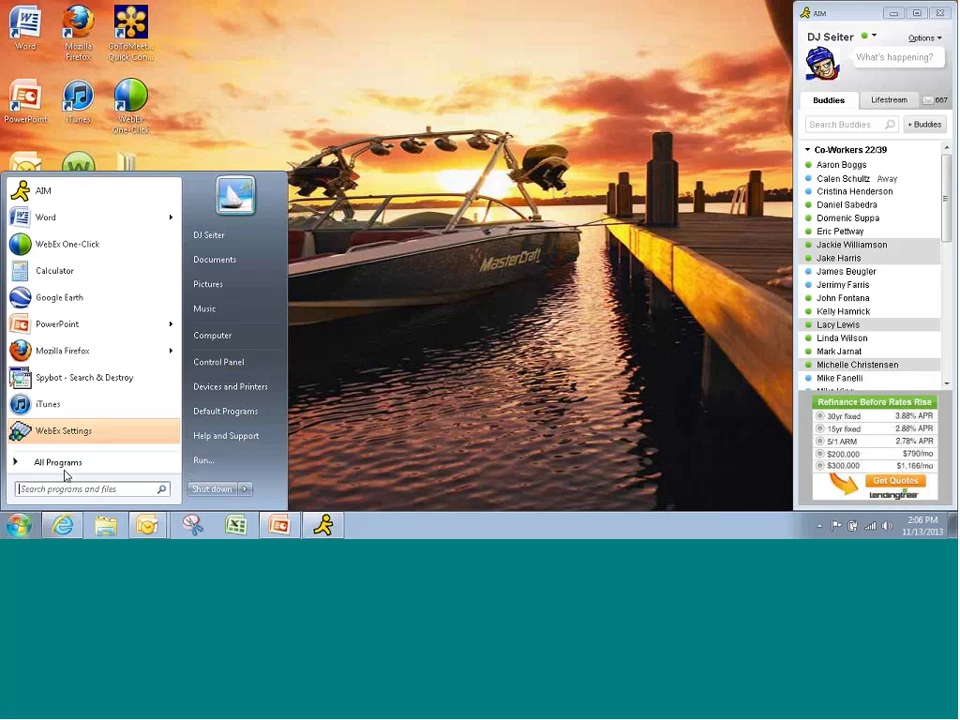
click(66, 464)
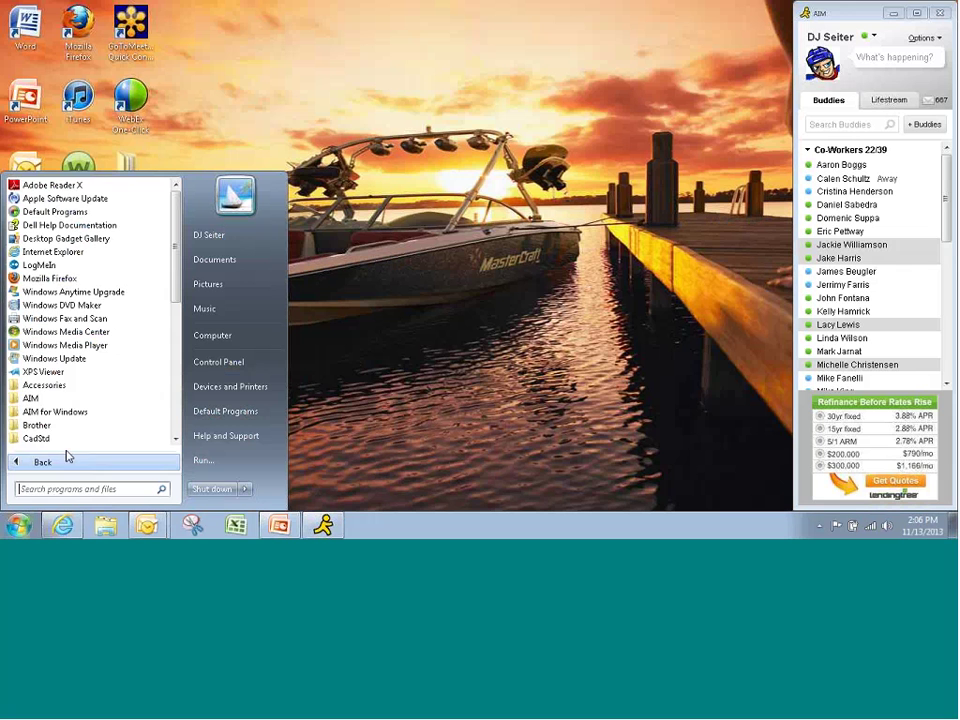
click(50, 399)
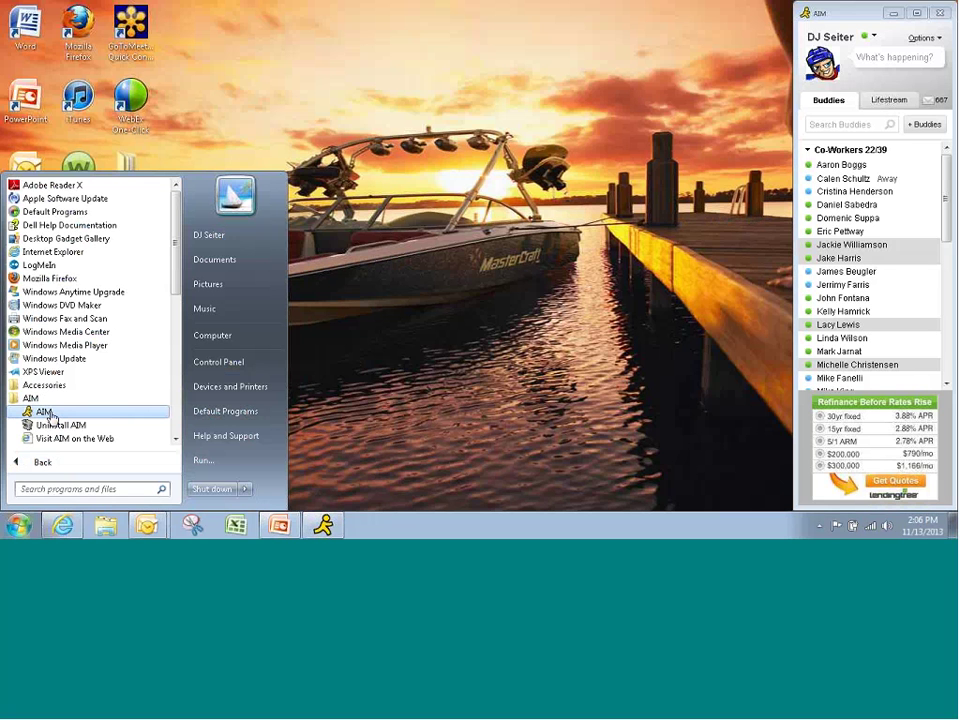
click(396, 318)
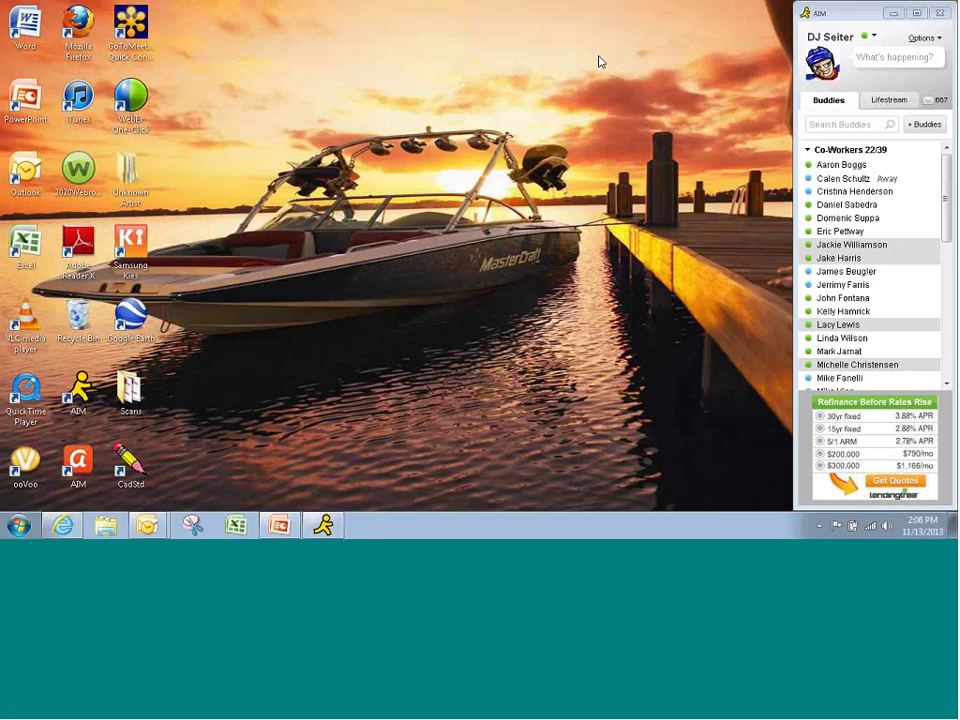
click(922, 38)
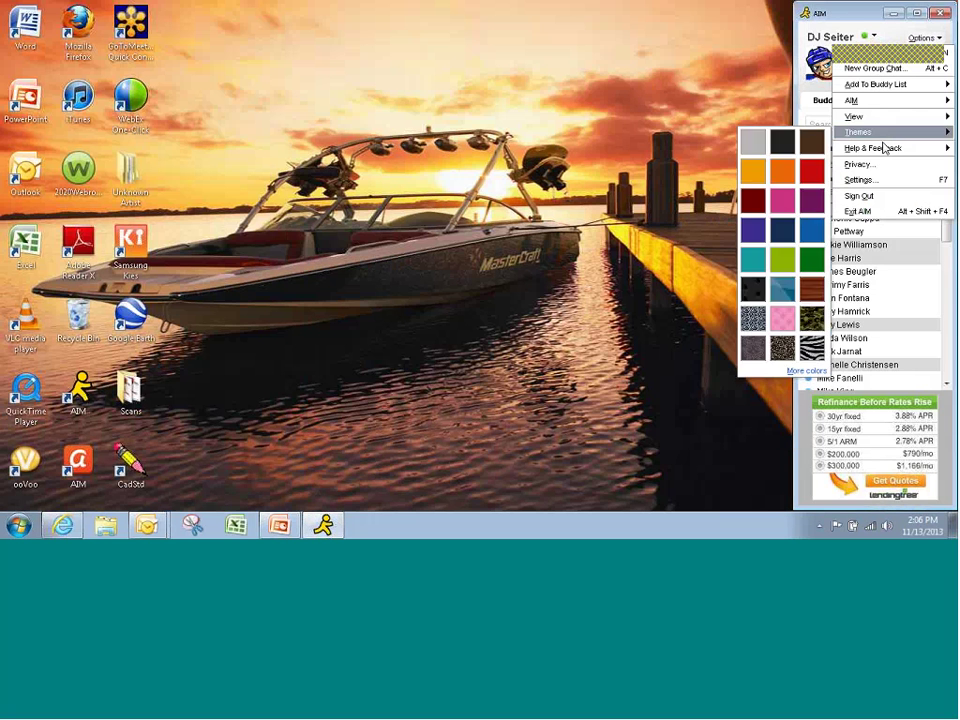
click(858, 180)
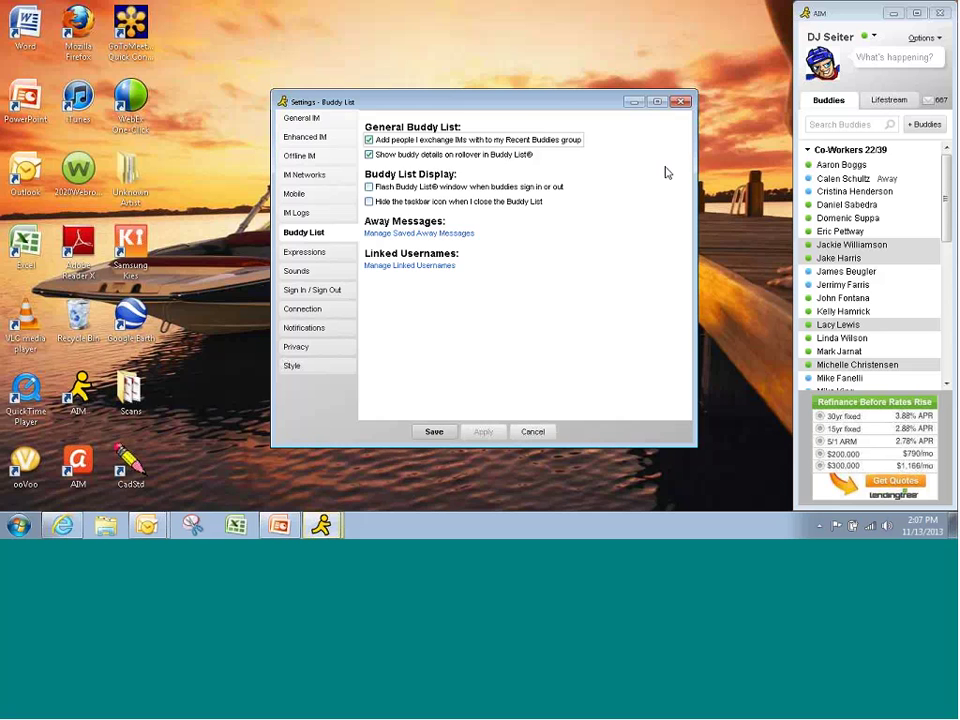
click(308, 120)
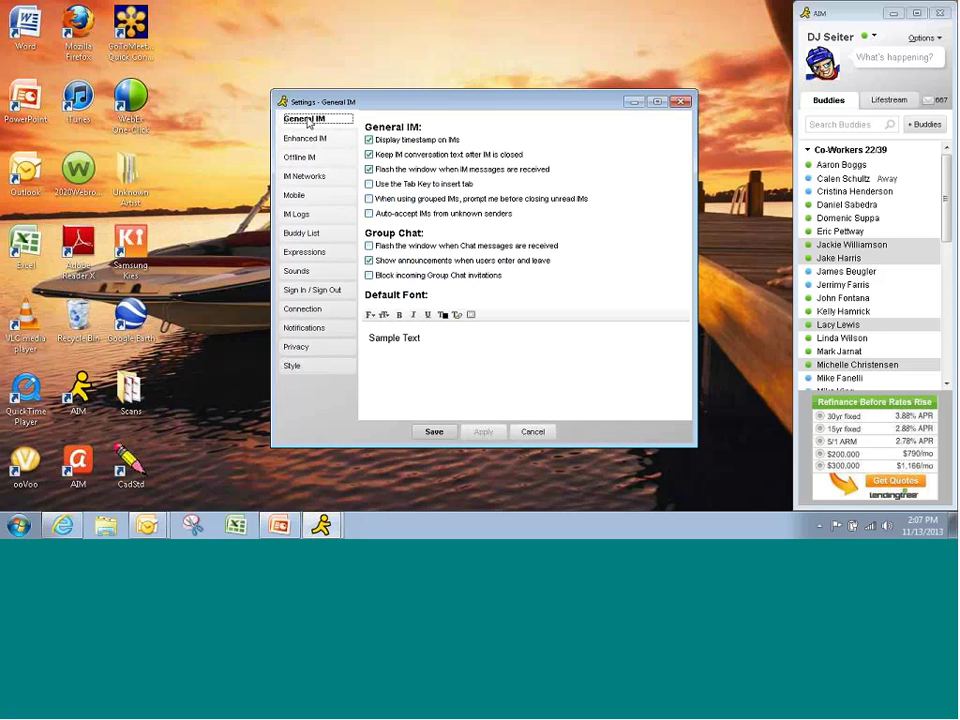
click(308, 139)
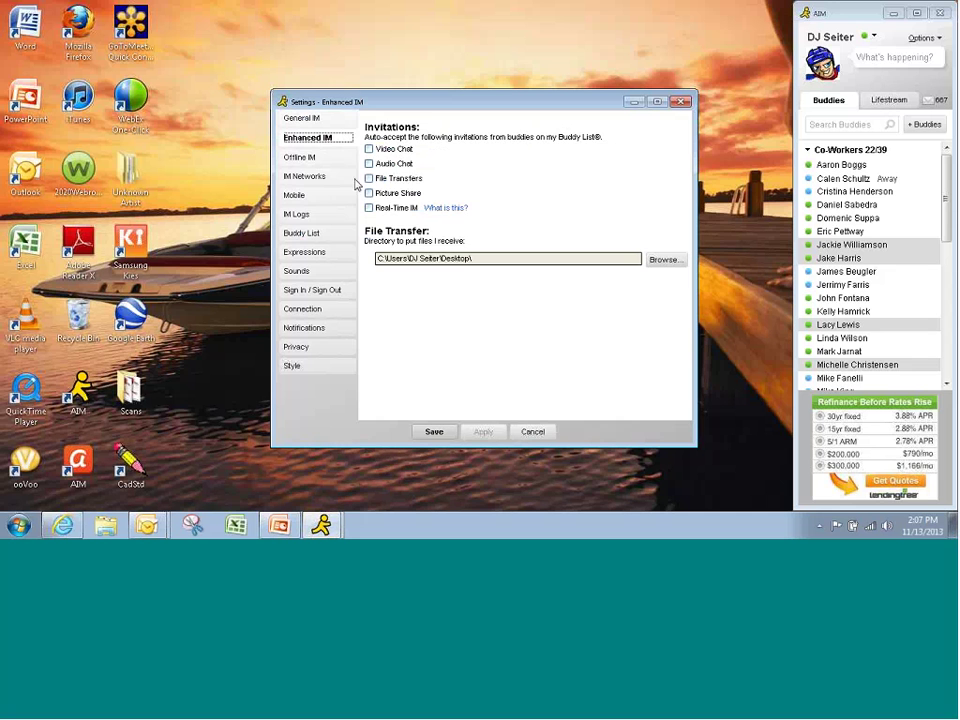
click(303, 161)
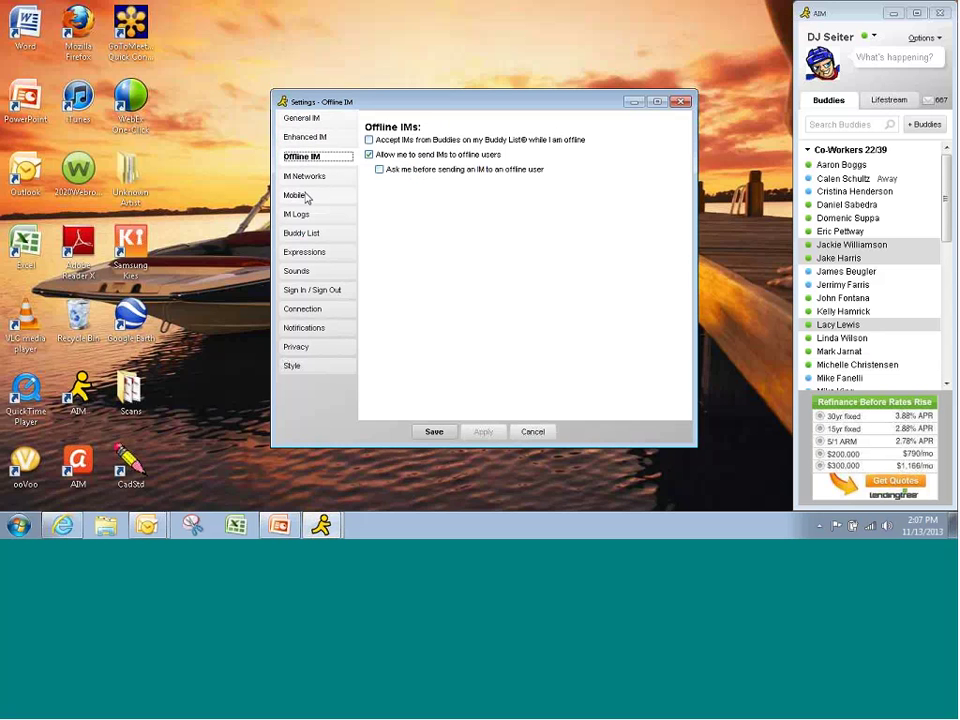
click(306, 198)
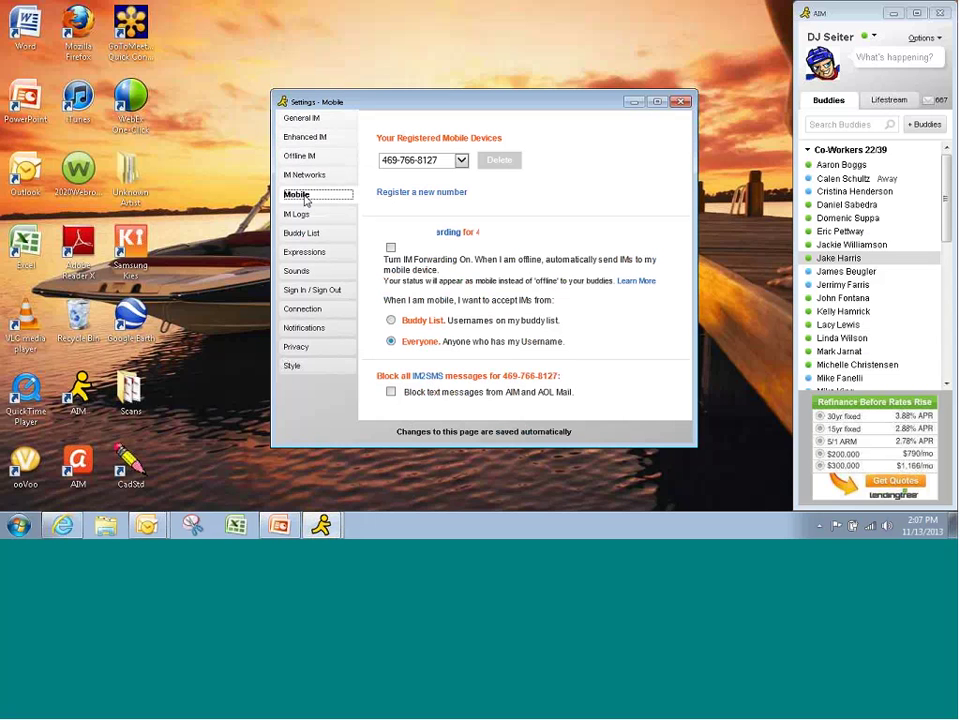
click(300, 214)
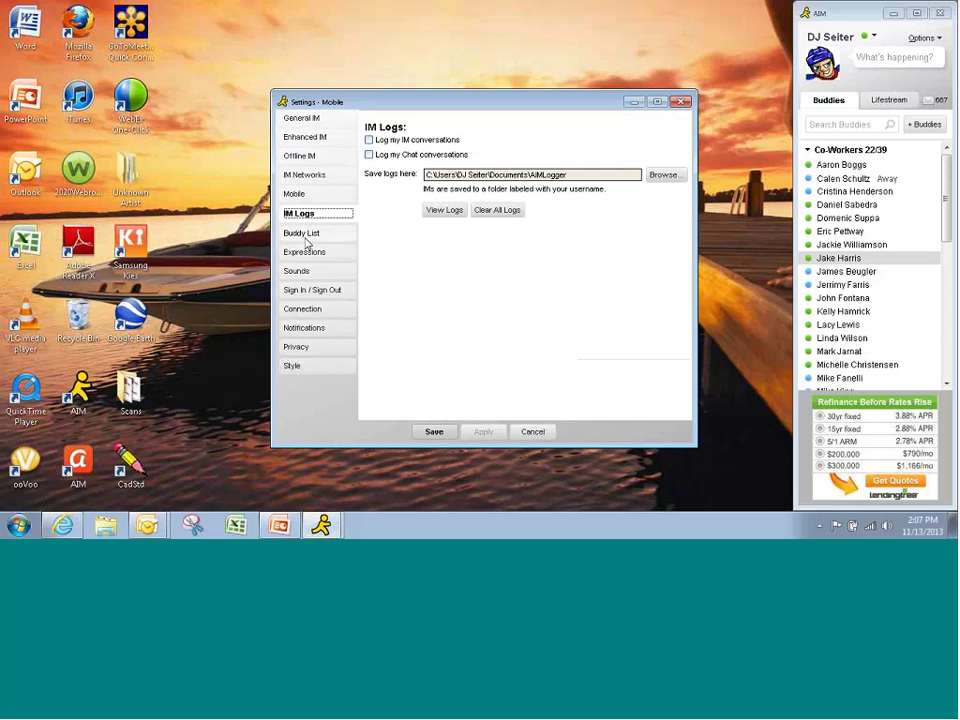
click(305, 236)
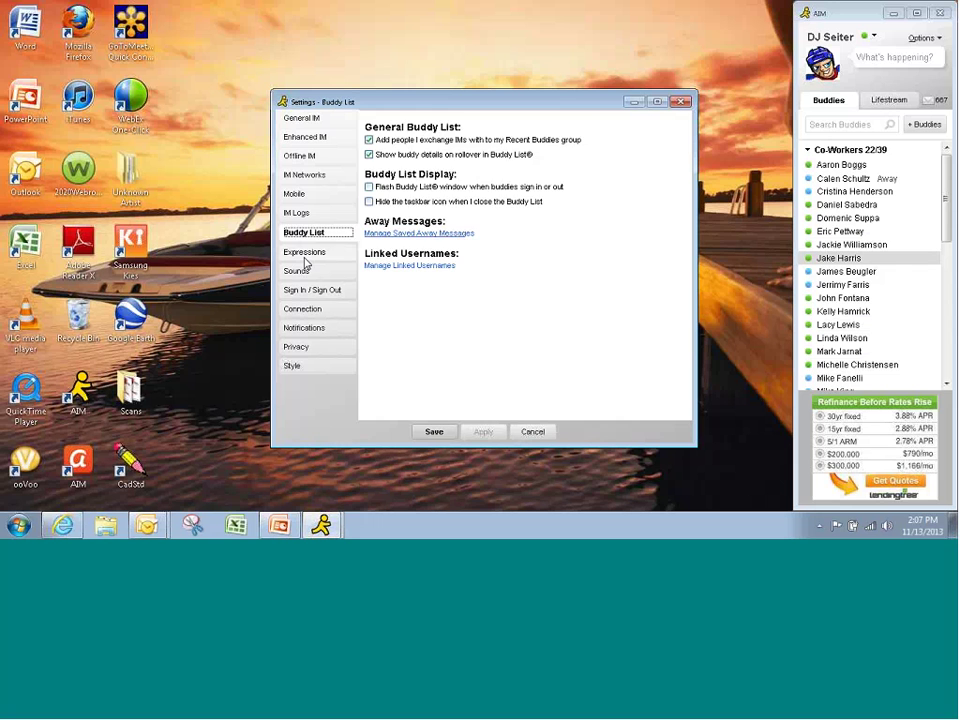
click(305, 255)
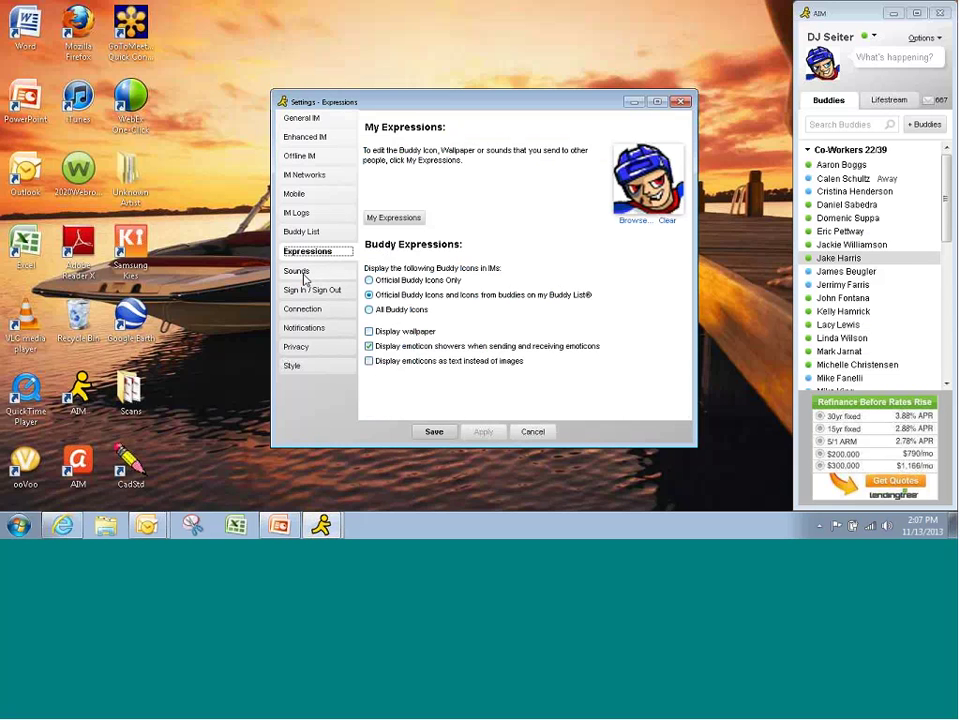
click(298, 271)
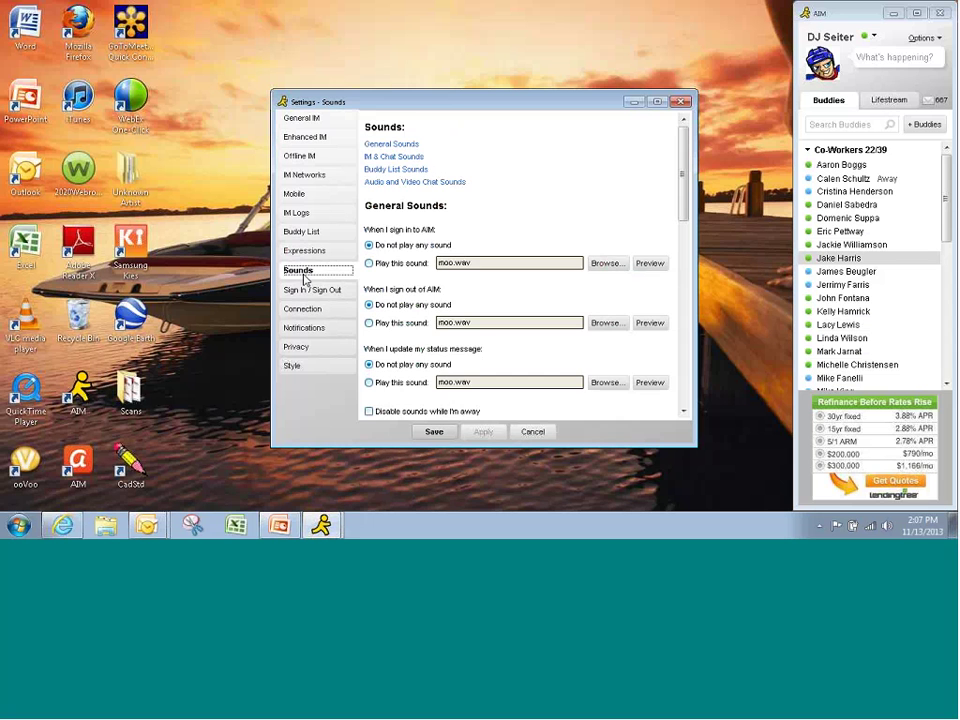
click(306, 289)
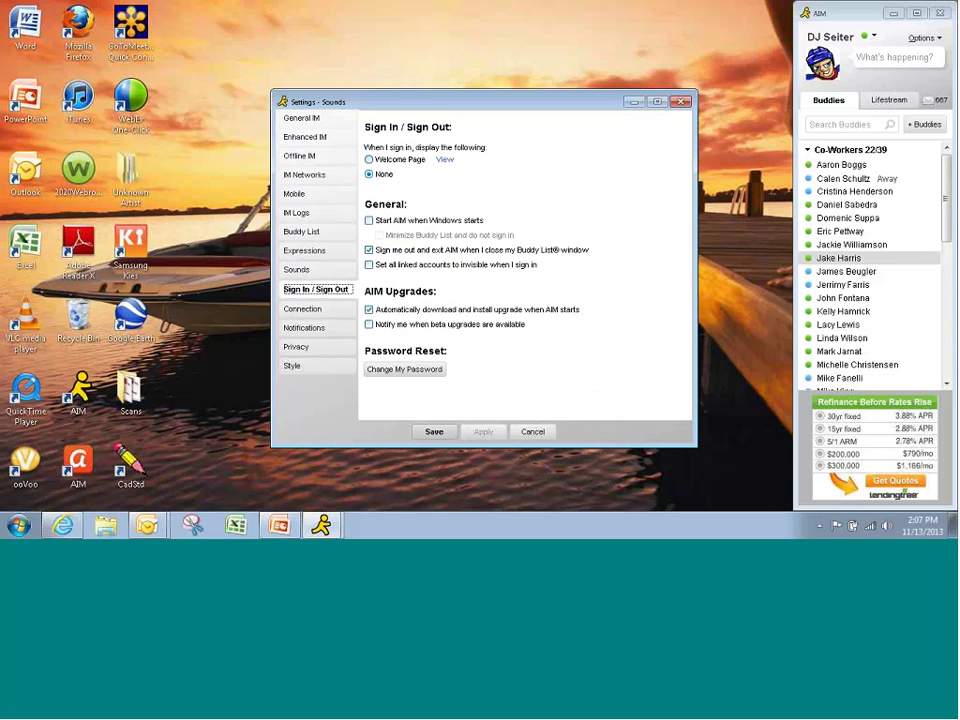
click(306, 334)
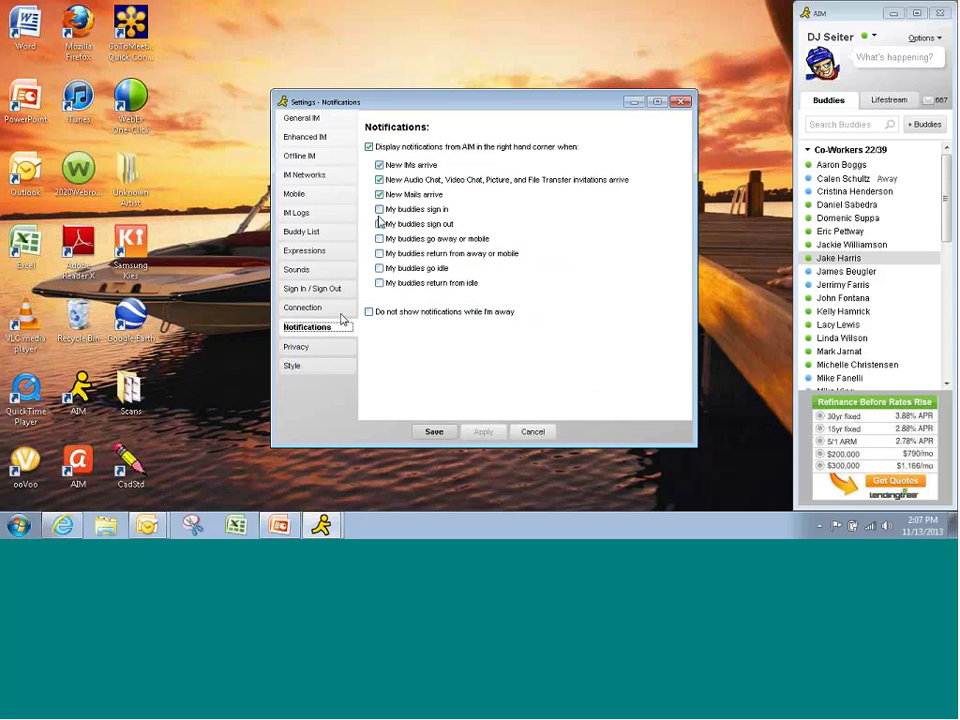
click(298, 350)
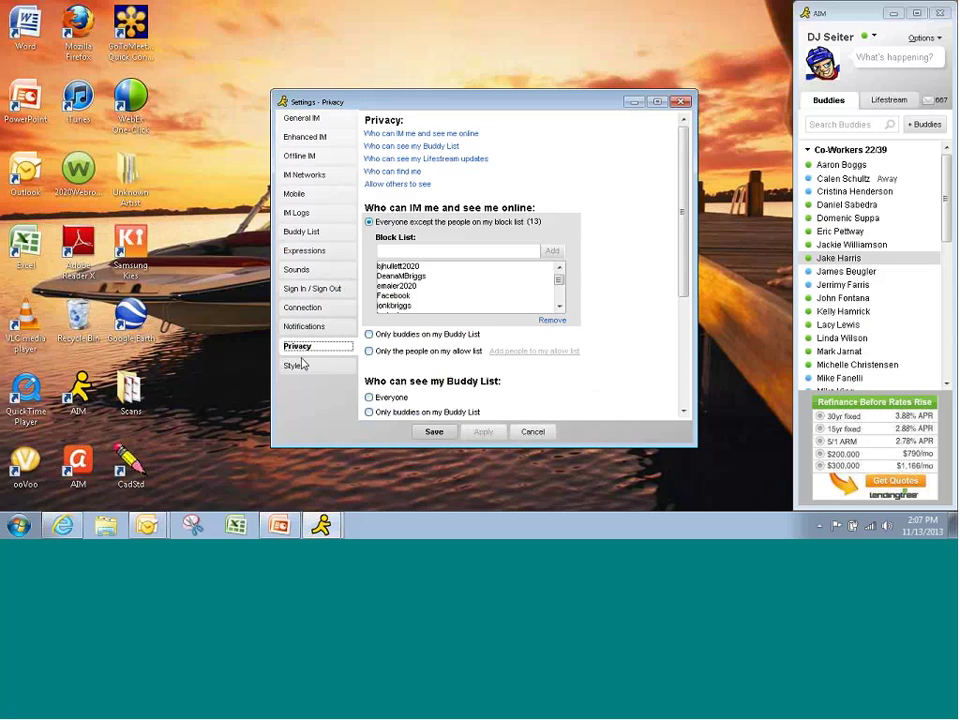
click(295, 365)
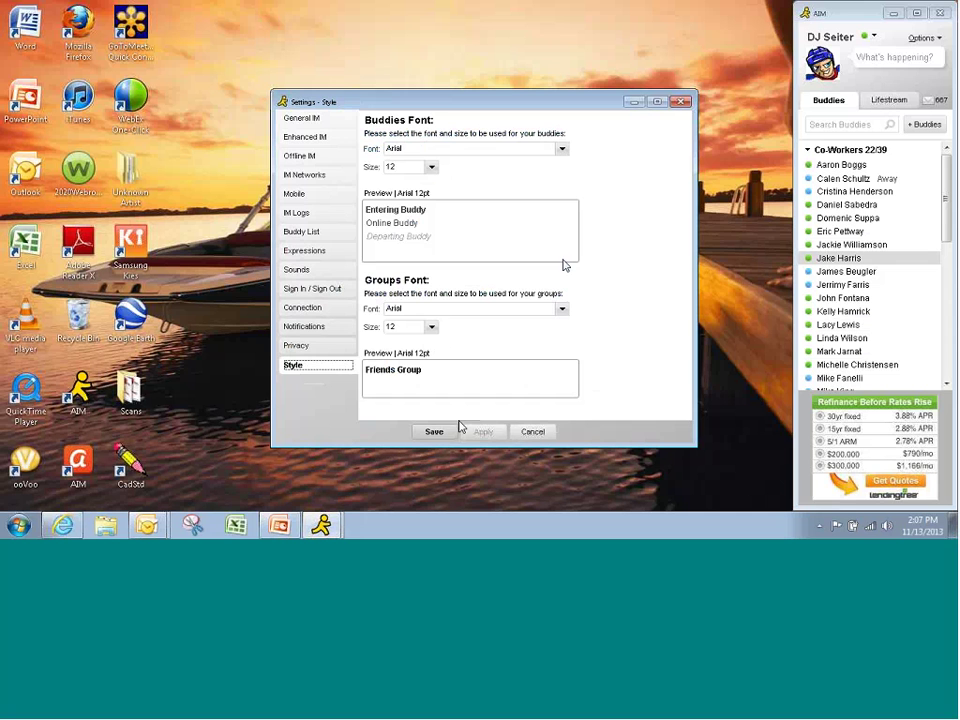
click(681, 102)
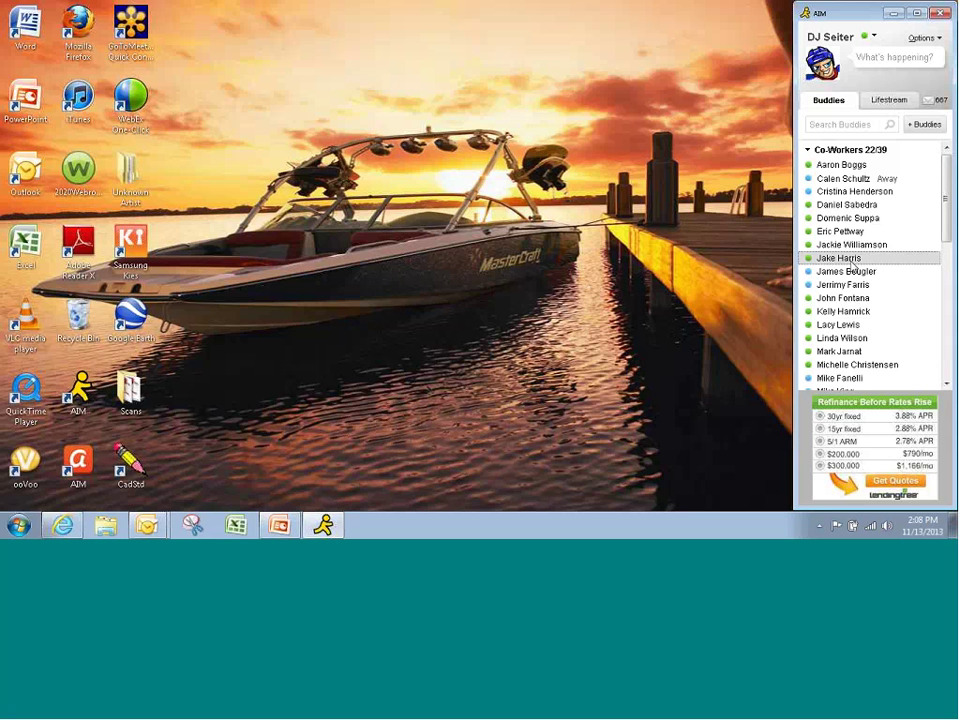
mouse_move(846, 248)
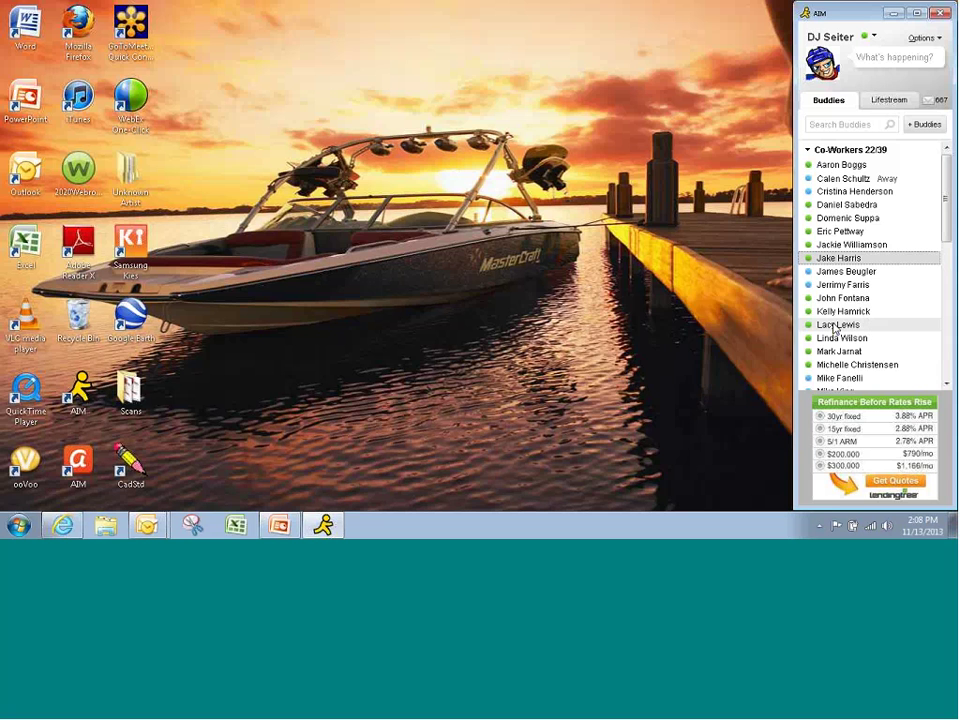
mouse_move(812, 325)
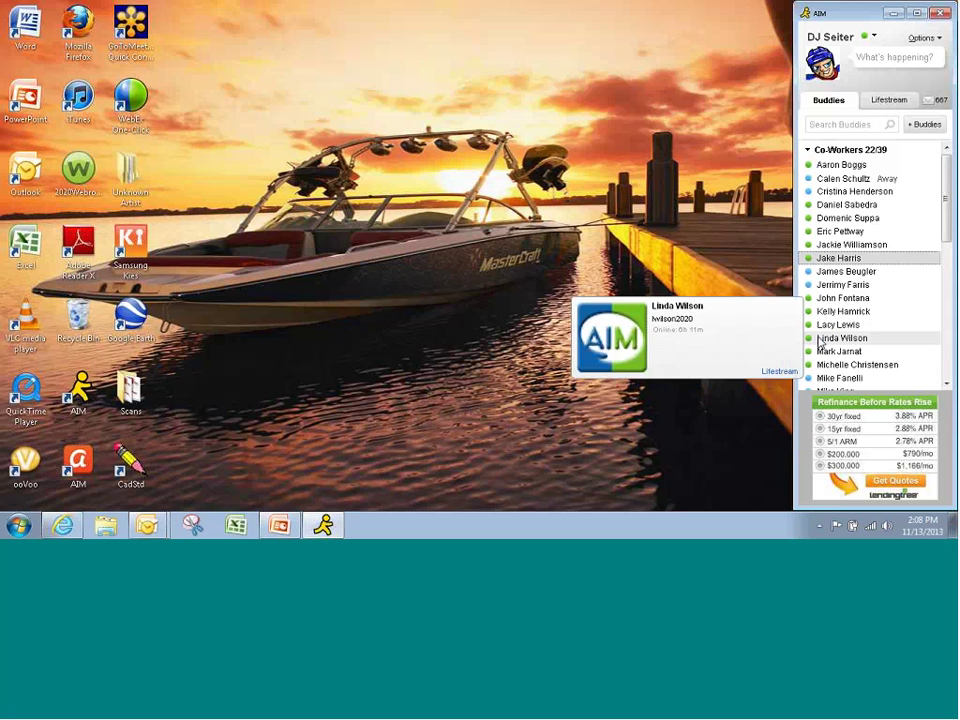
mouse_move(850, 313)
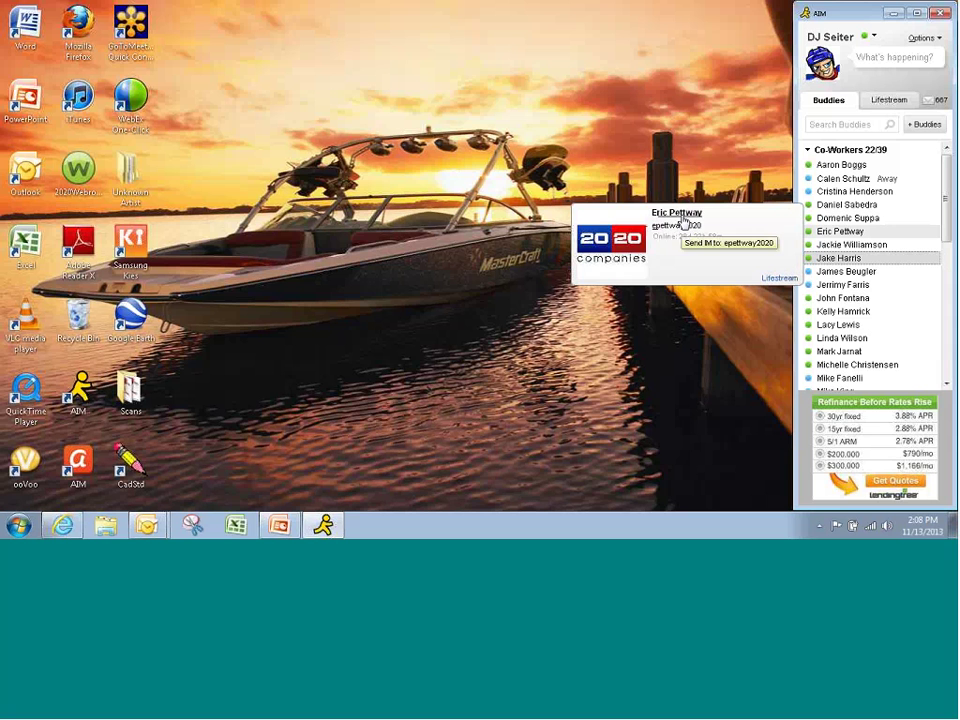
right_click(832, 244)
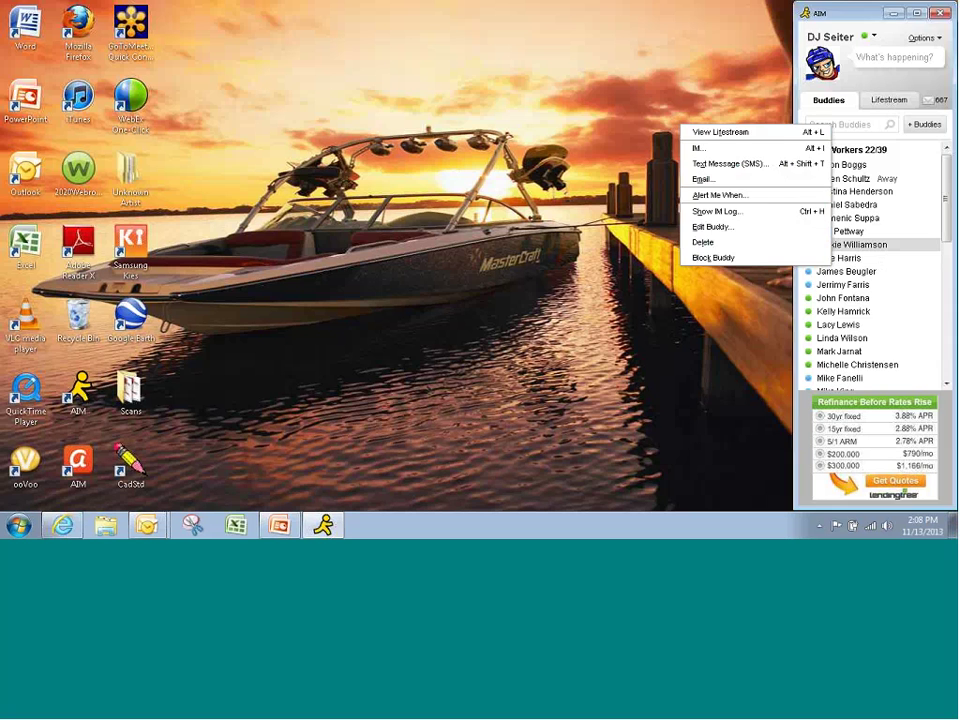
click(713, 317)
mouse_move(947, 203)
mouse_down()
mouse_move(947, 254)
mouse_move(950, 198)
mouse_up()
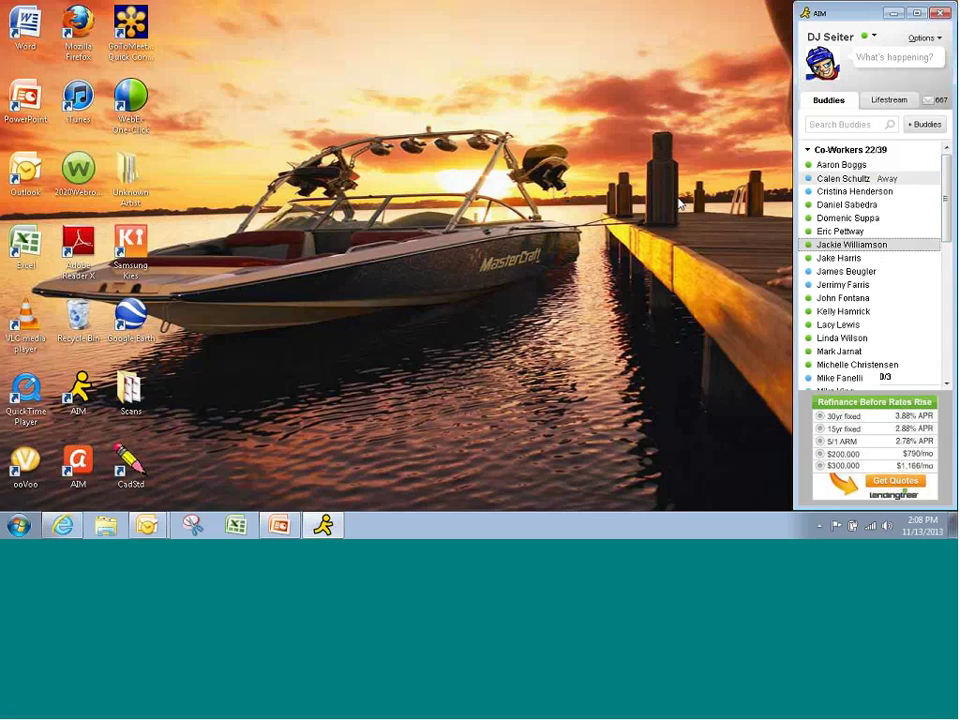